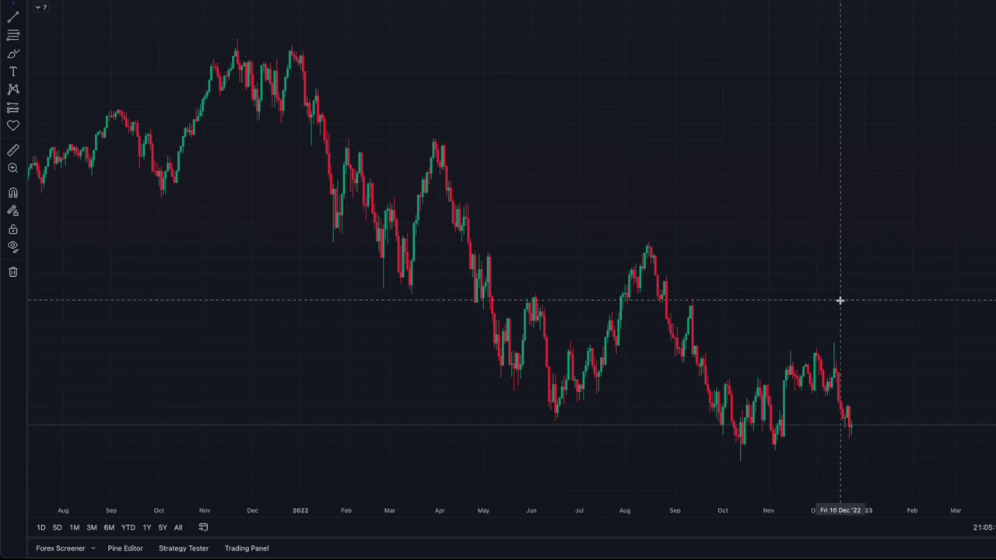
# Place a thumbs-up icon above the mid-December 2022 high and a double-headed arrow icon above the mid-November 2022 high
pyautogui.click(15, 126)
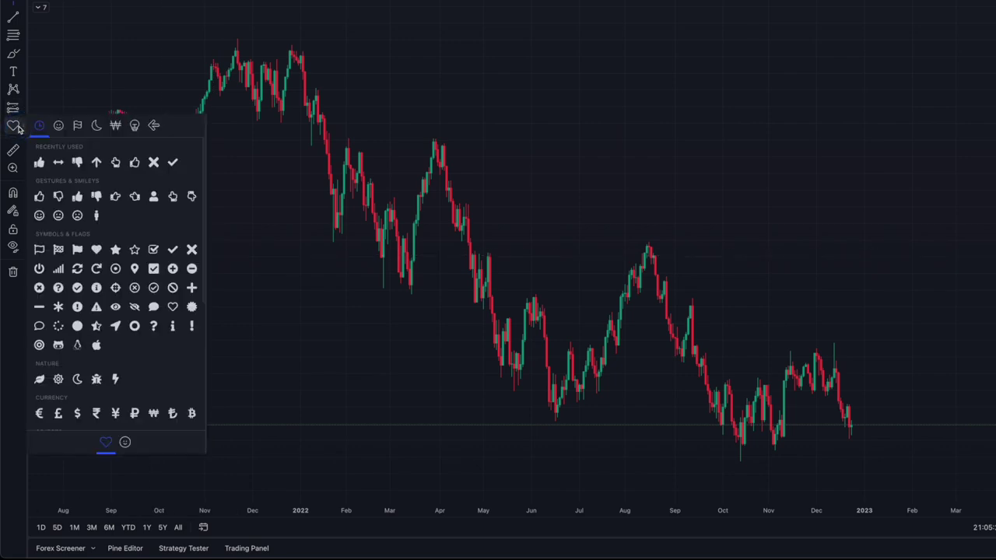
pyautogui.click(39, 163)
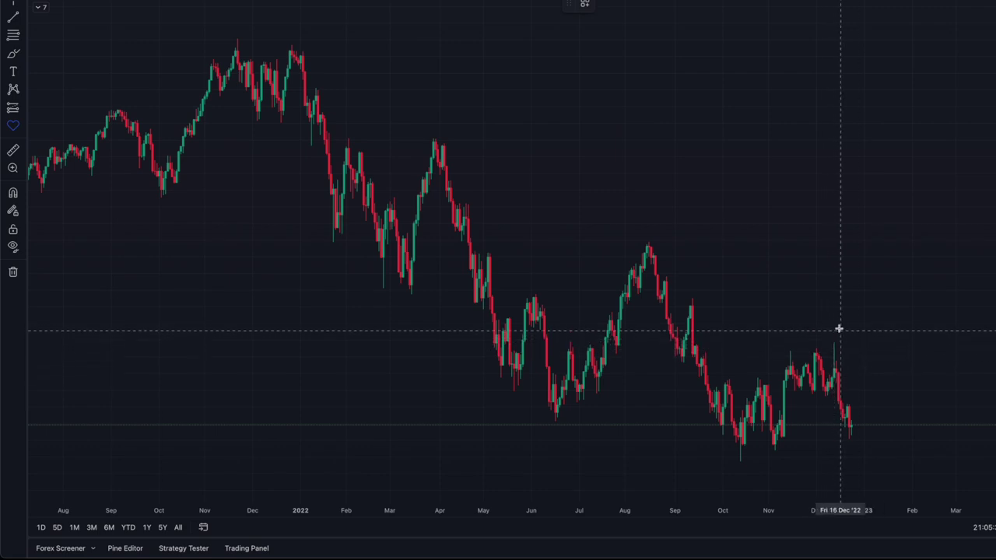
pyautogui.click(831, 322)
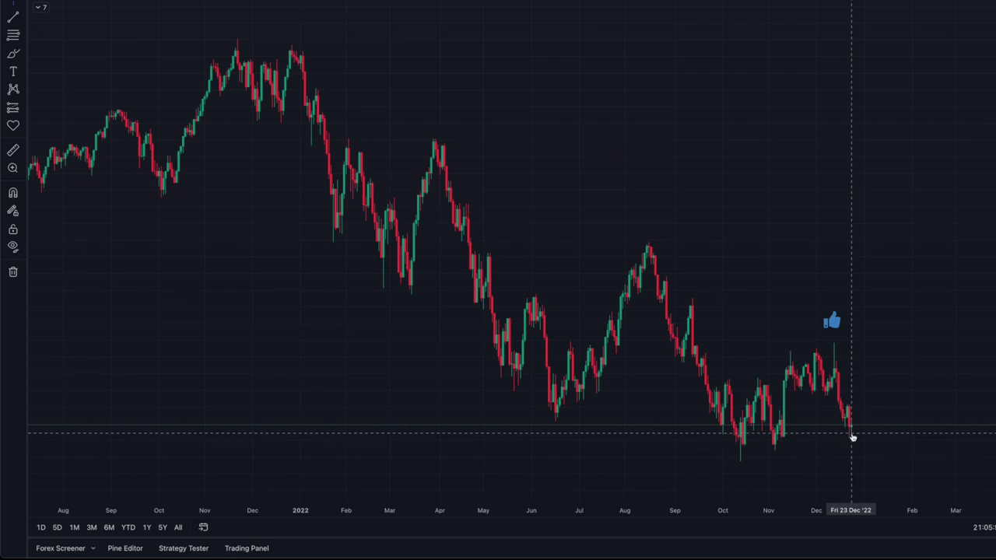
pyautogui.click(787, 427)
pyautogui.click(13, 125)
pyautogui.click(56, 165)
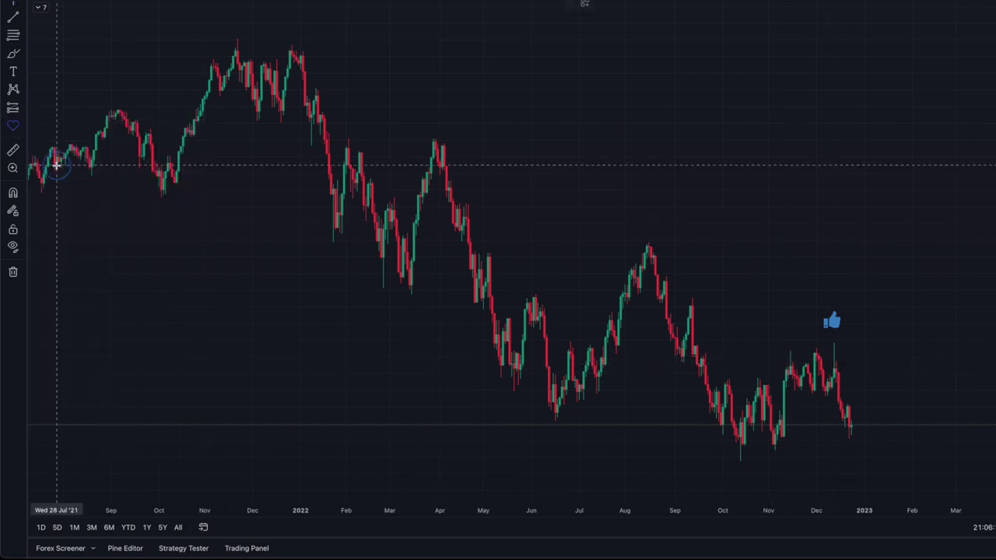
pyautogui.click(786, 330)
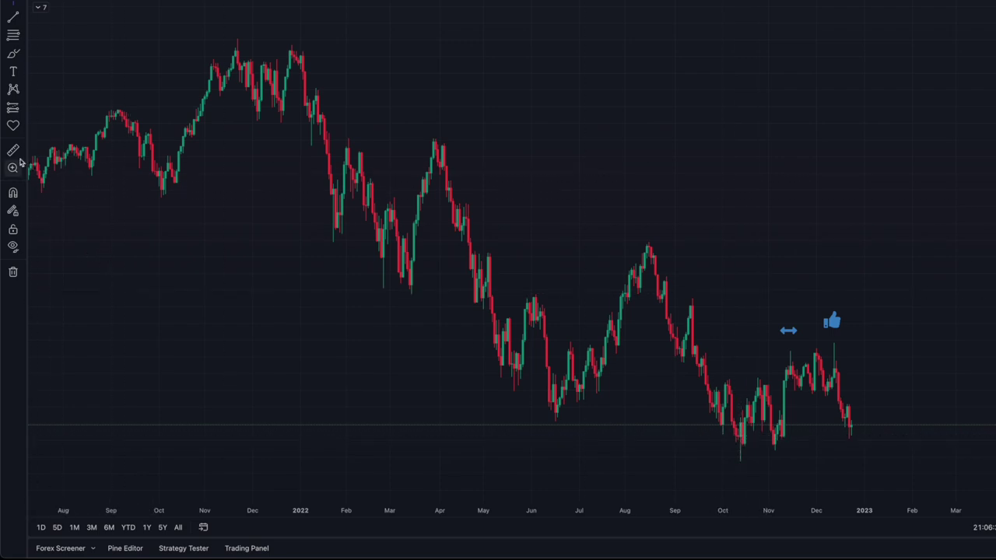
# Place a thumbs-up icon below the mid-October 2022 low
pyautogui.click(23, 128)
pyautogui.click(53, 162)
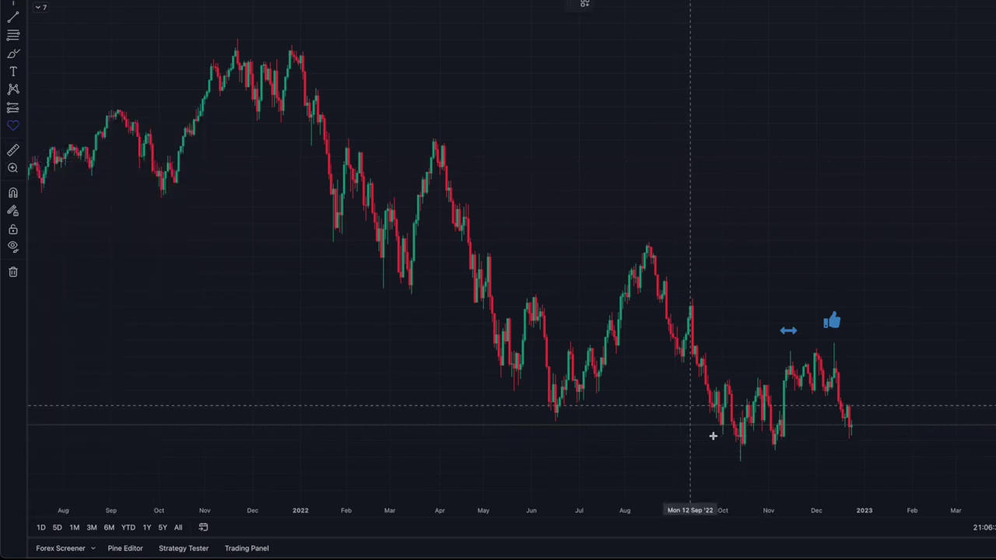
pyautogui.click(733, 474)
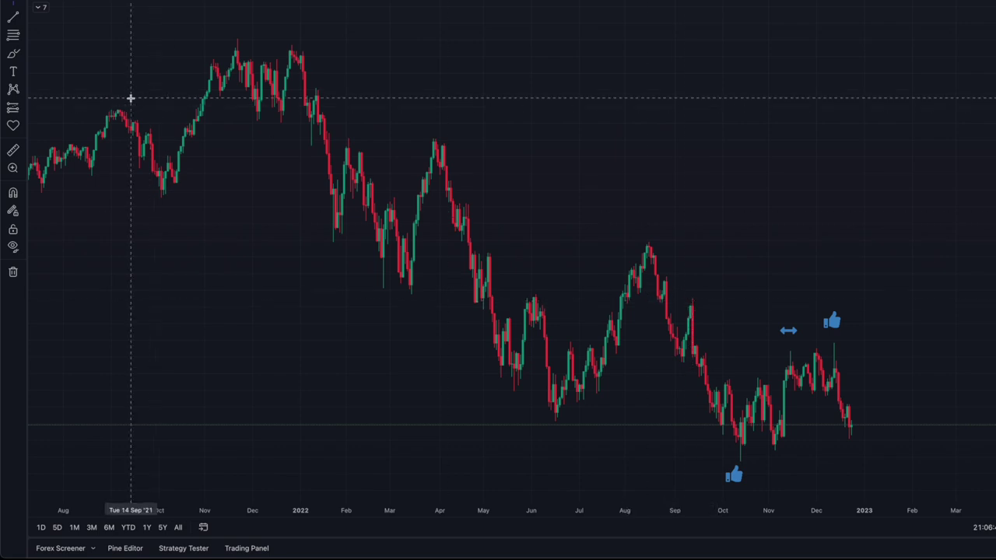
# Draw a thin horizontal rectangle just above the early-June 2022 high, spanning 31 May to 2 November 2022
pyautogui.click(25, 54)
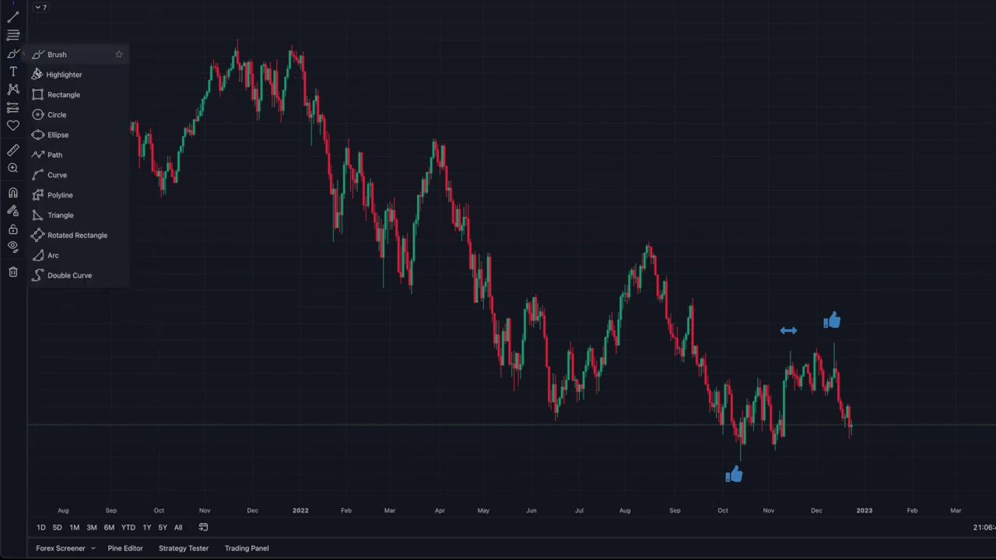
pyautogui.click(47, 94)
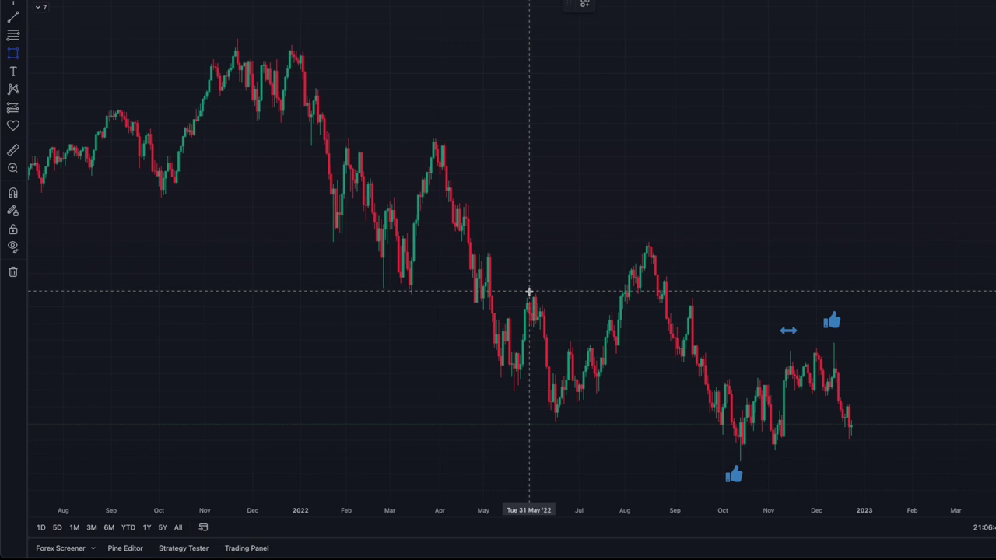
pyautogui.moveTo(529, 292); pyautogui.dragTo(770, 297)
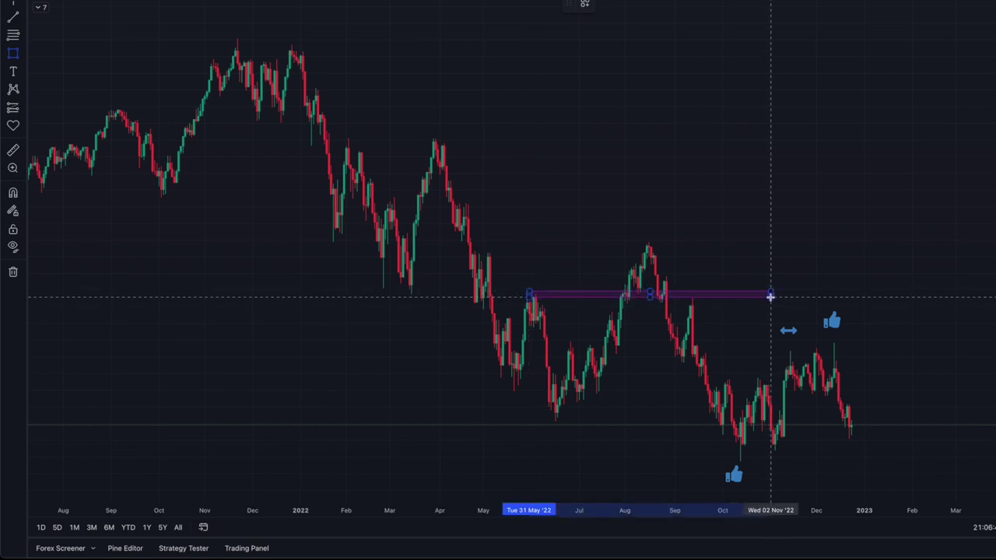
pyautogui.click(765, 329)
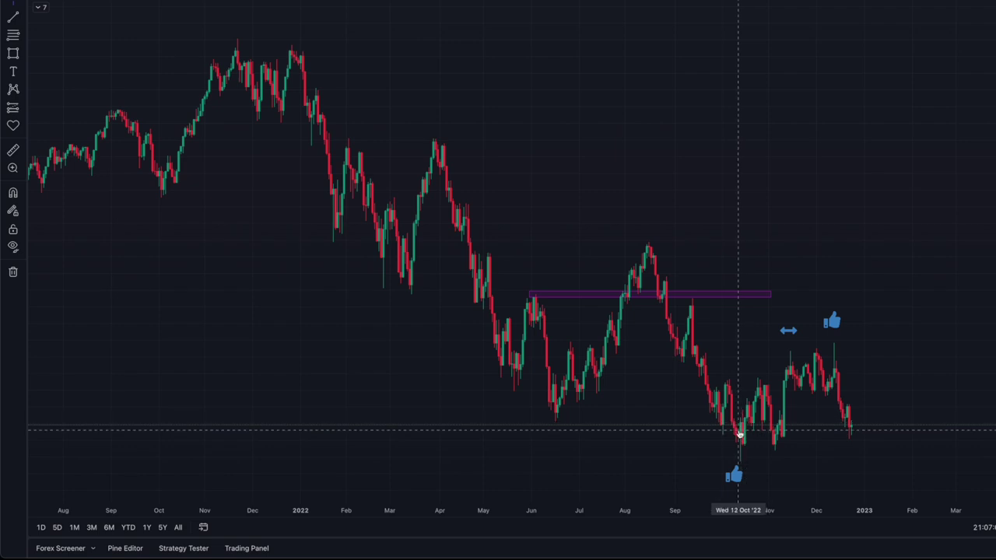
# Place thumbs-up icons above the mid-September 2022 high and the mid-August 2022 peak
pyautogui.click(14, 126)
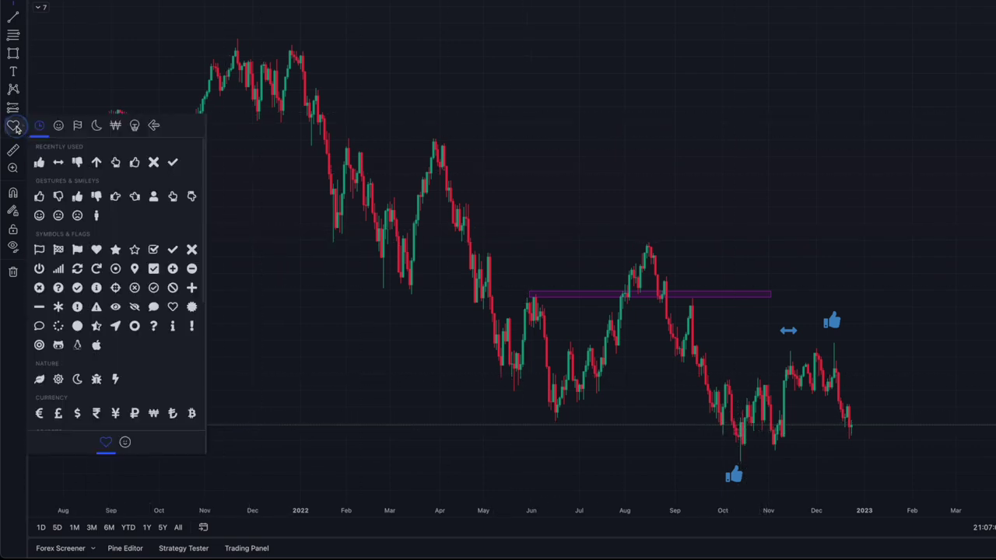
pyautogui.click(38, 161)
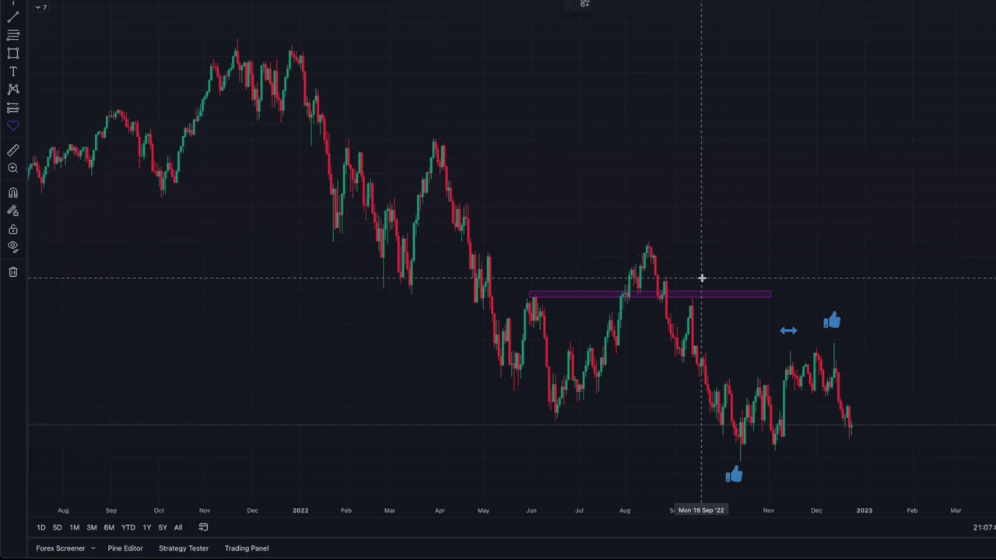
pyautogui.click(690, 269)
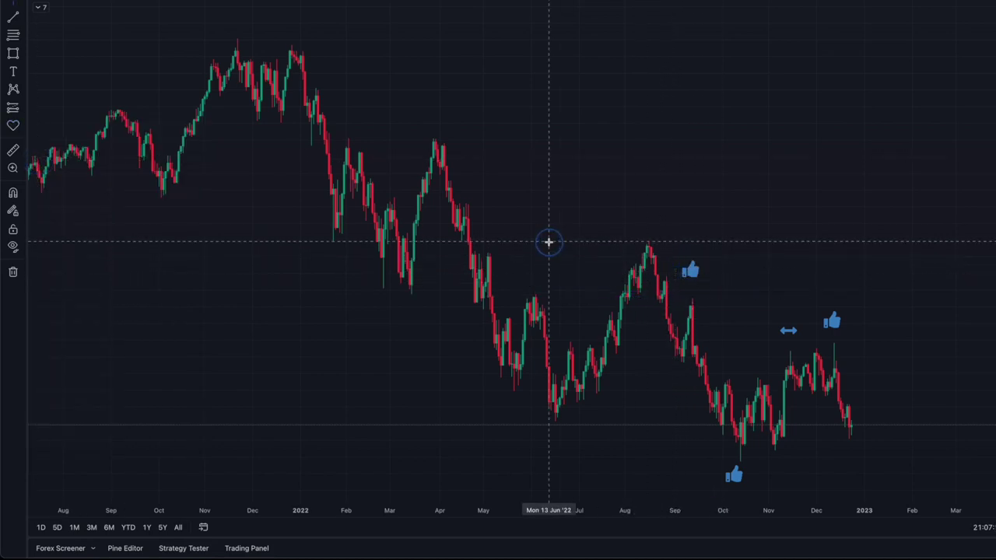
pyautogui.click(572, 249)
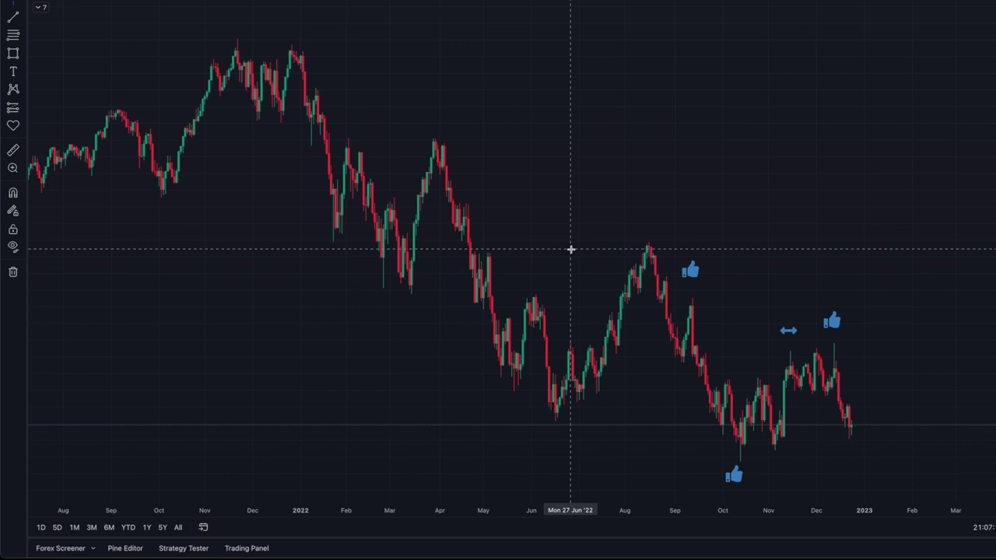
pyautogui.click(645, 246)
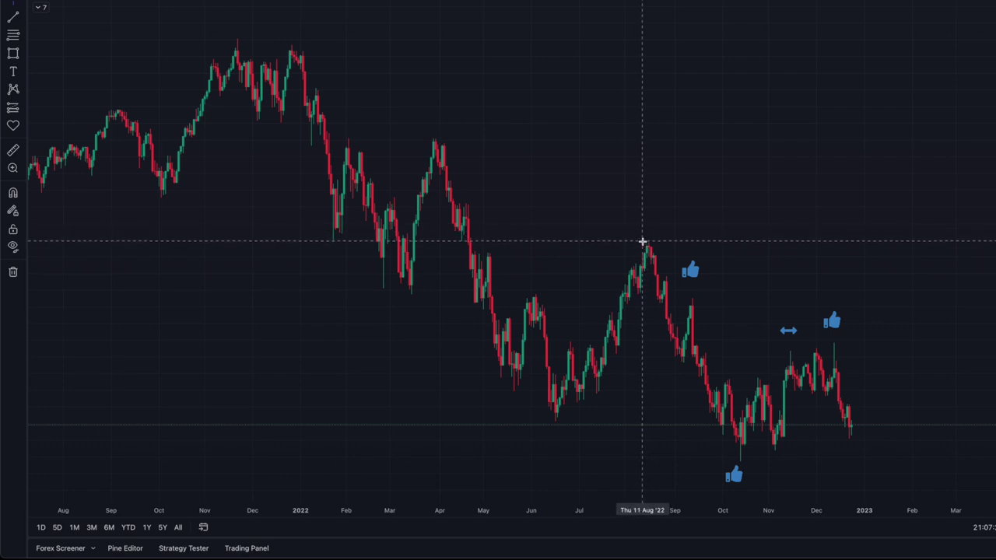
pyautogui.click(12, 126)
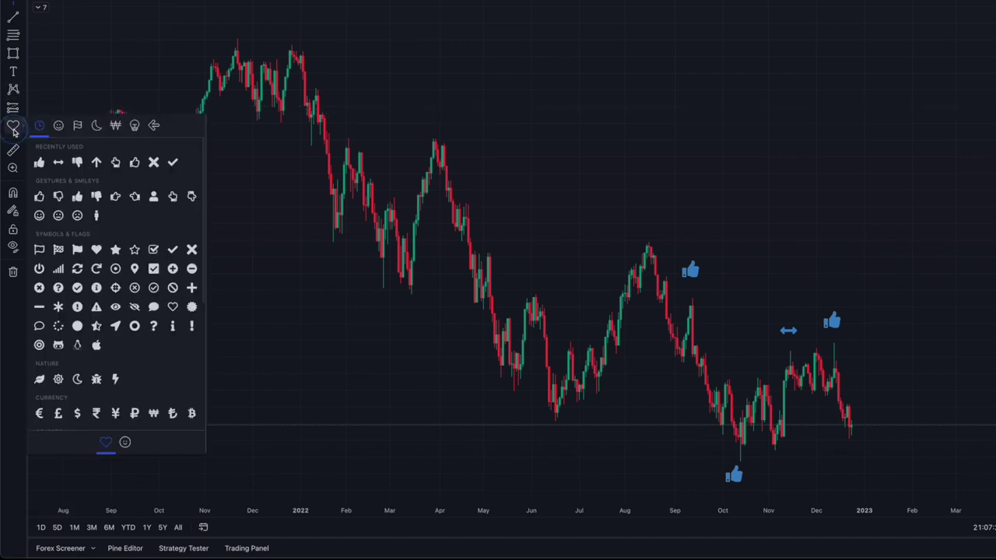
pyautogui.click(41, 165)
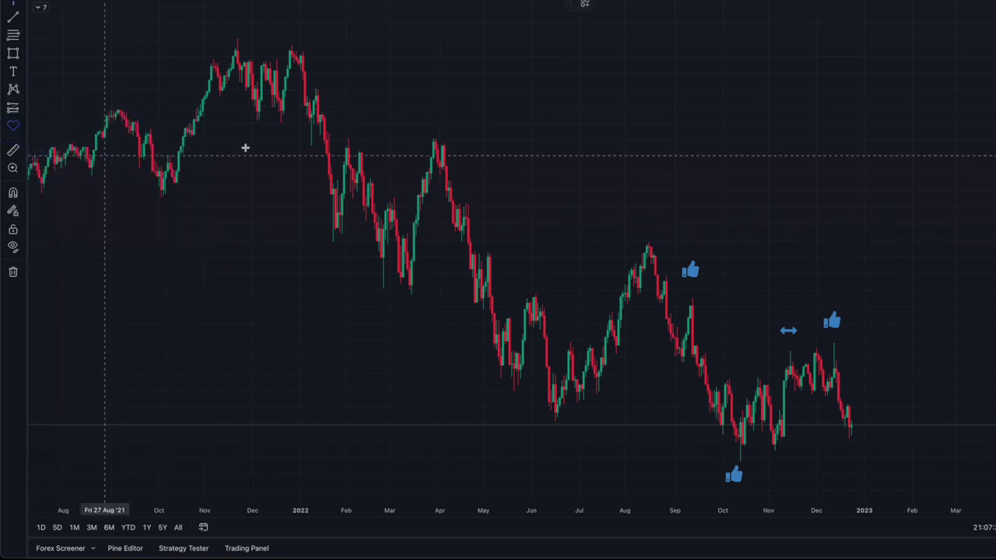
pyautogui.click(647, 217)
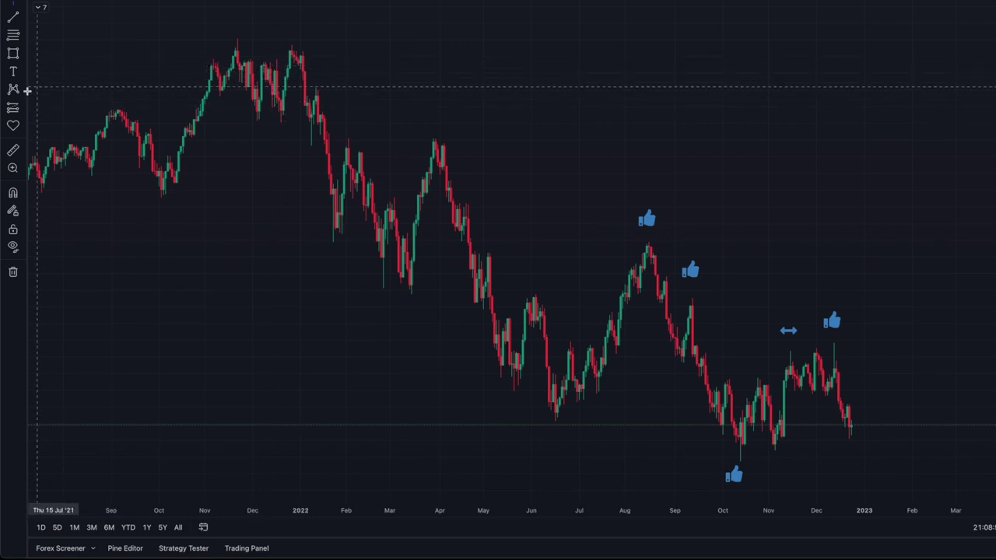
# Place thumbs-up icons above the mid-December 2021 high and the mid-January 2022 high
pyautogui.click(12, 125)
pyautogui.click(42, 163)
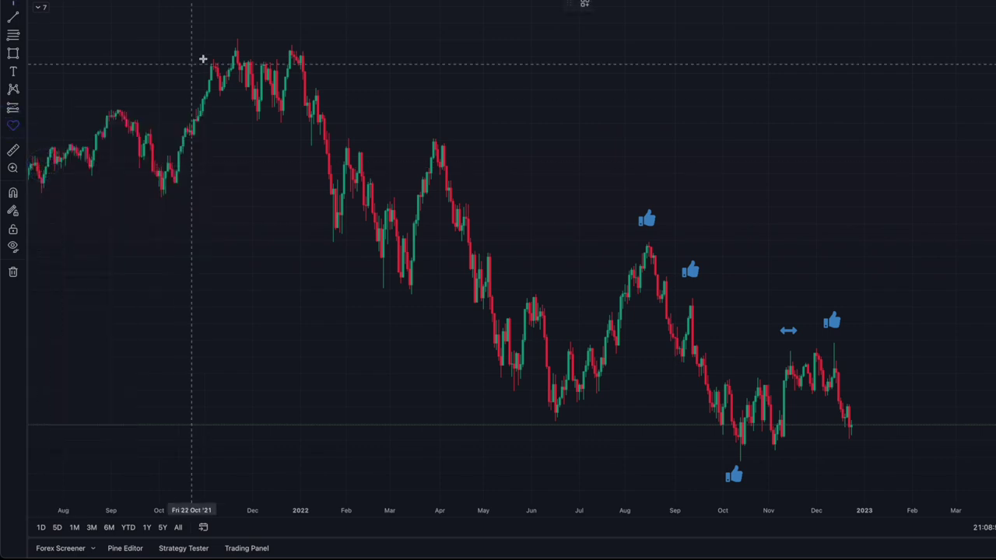
pyautogui.click(273, 39)
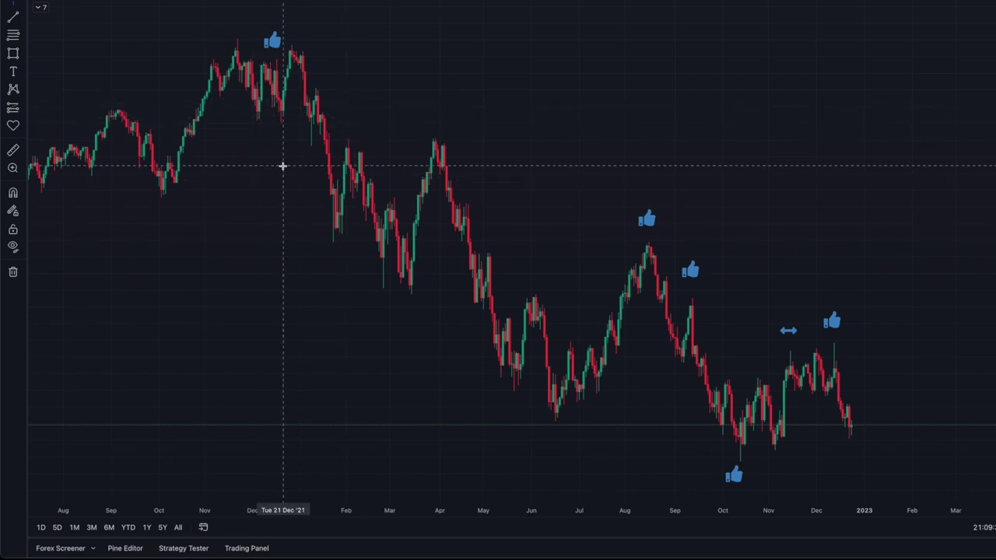
pyautogui.click(12, 125)
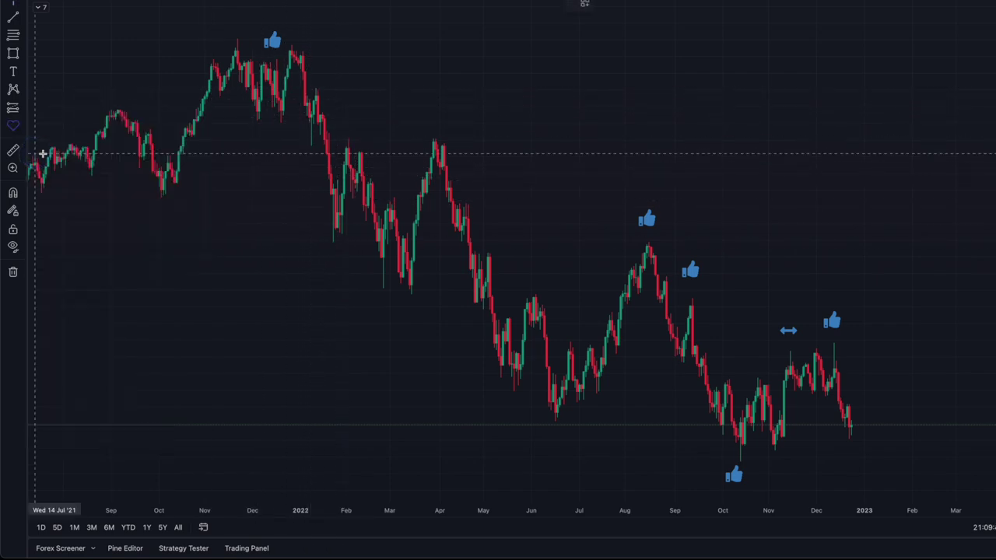
pyautogui.click(323, 65)
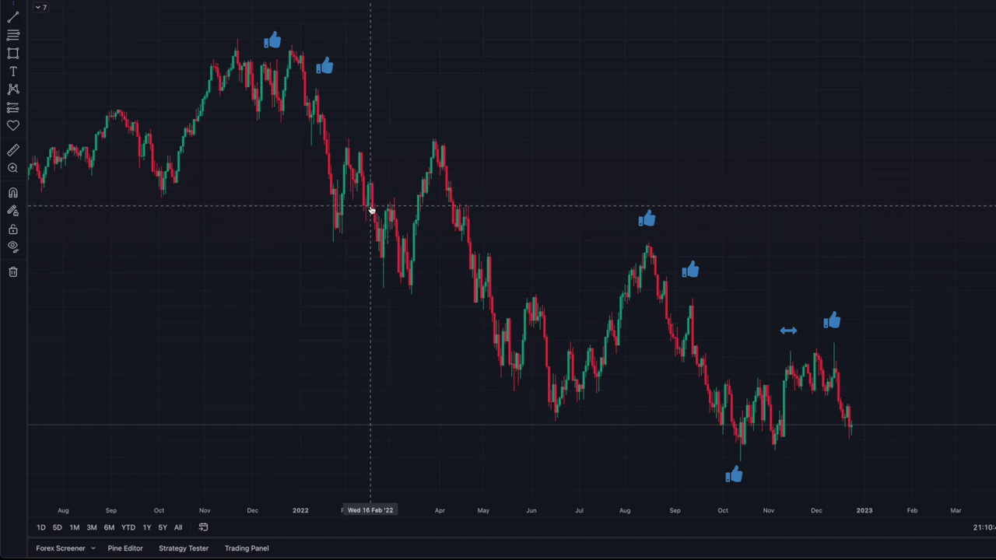
# Place a thumbs-down icon above the mid-February 2022 high and a thumbs-up icon below the mid-March 2022 low
pyautogui.click(13, 125)
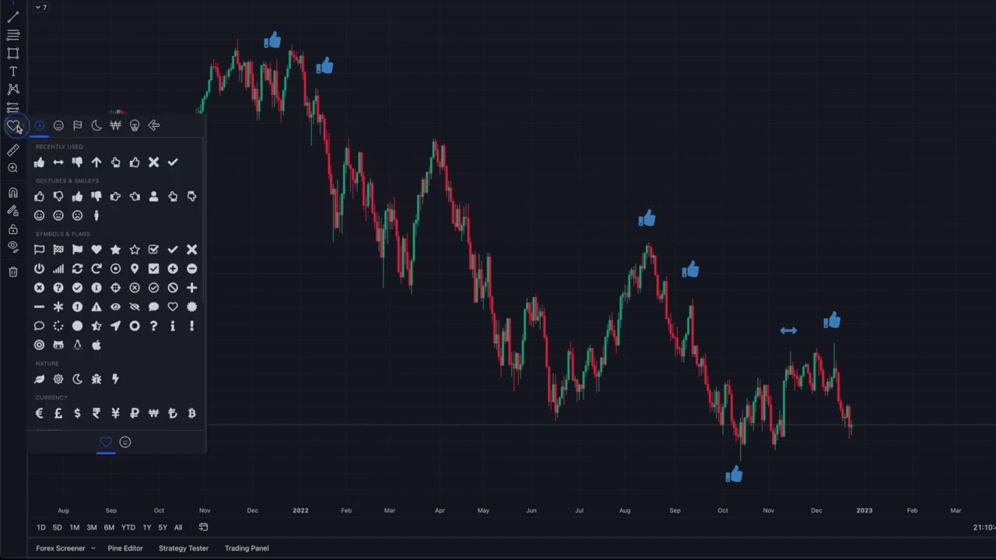
pyautogui.click(74, 161)
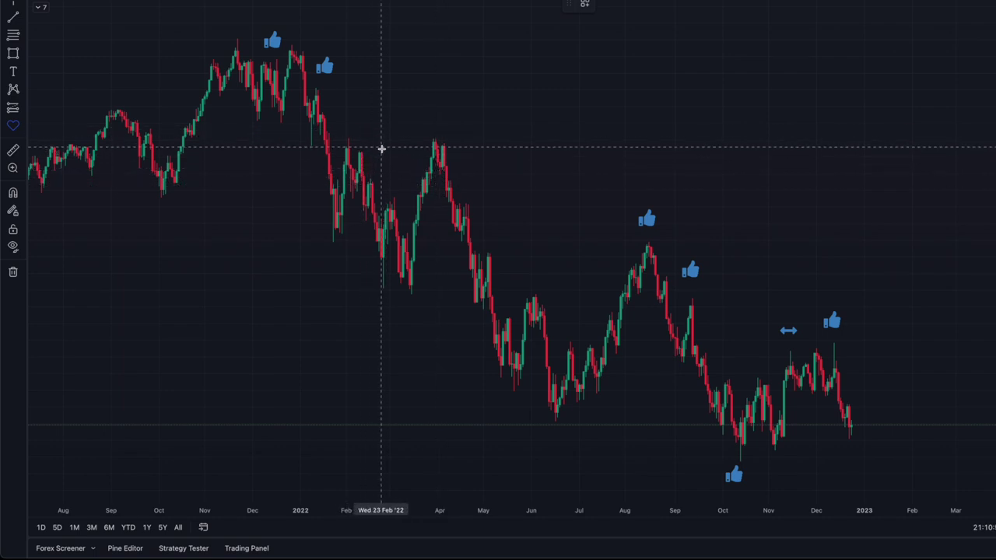
pyautogui.click(375, 157)
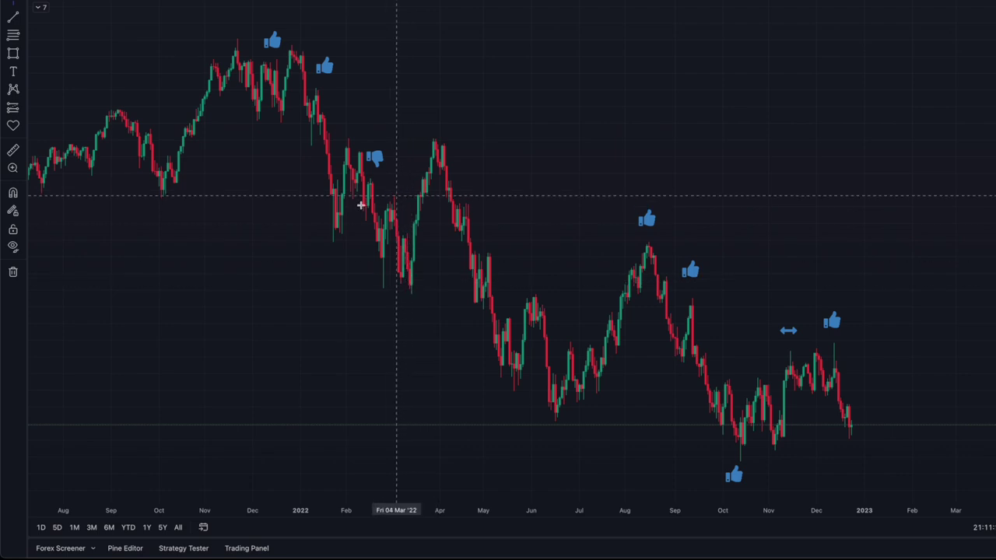
pyautogui.click(12, 125)
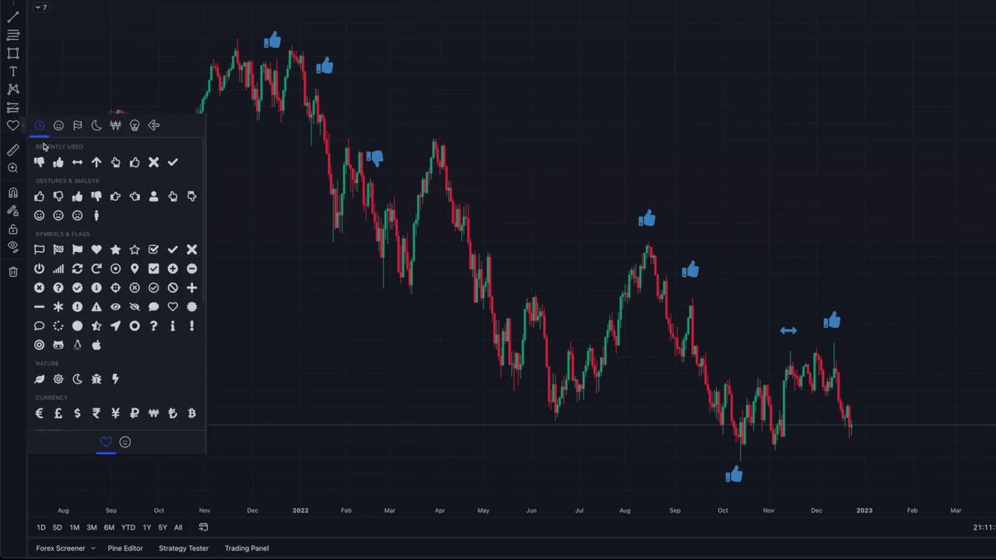
pyautogui.click(58, 163)
pyautogui.click(407, 314)
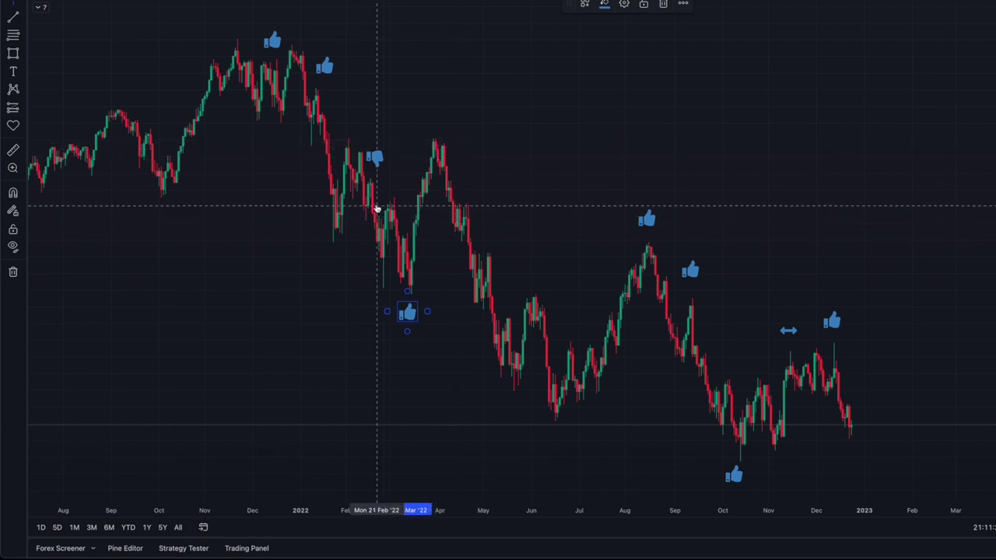
# Draw a horizontal rectangle zone at the early-March 2022 highs, spanning 28 February to 24 May 2022
pyautogui.click(12, 53)
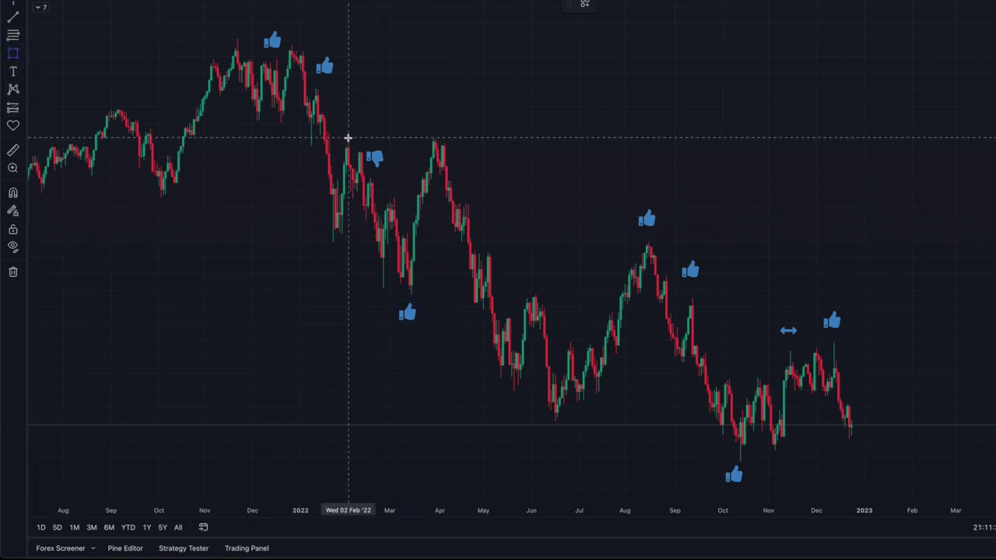
pyautogui.click(389, 195)
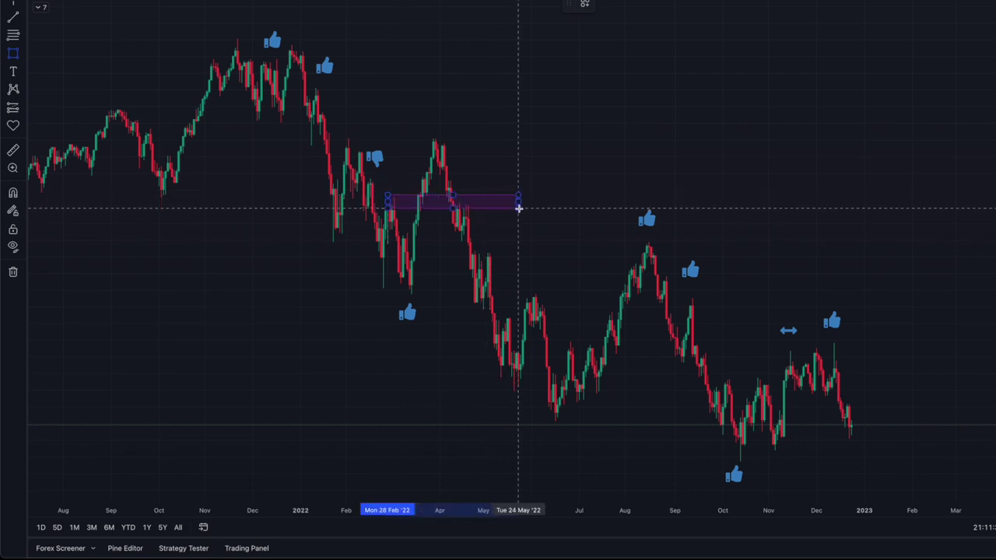
pyautogui.click(518, 208)
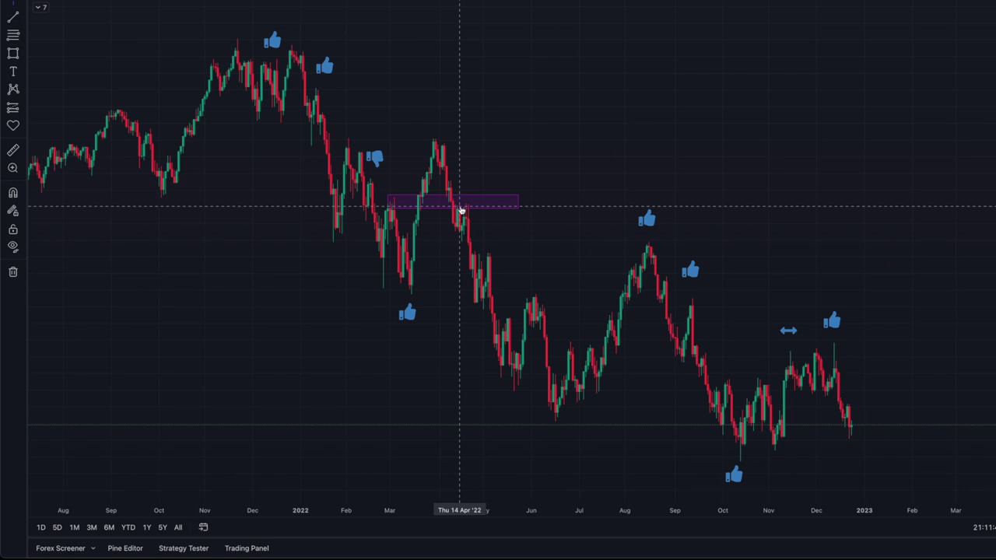
# Place a thumbs-up icon just above the rectangle zone at mid-April 2022
pyautogui.click(13, 125)
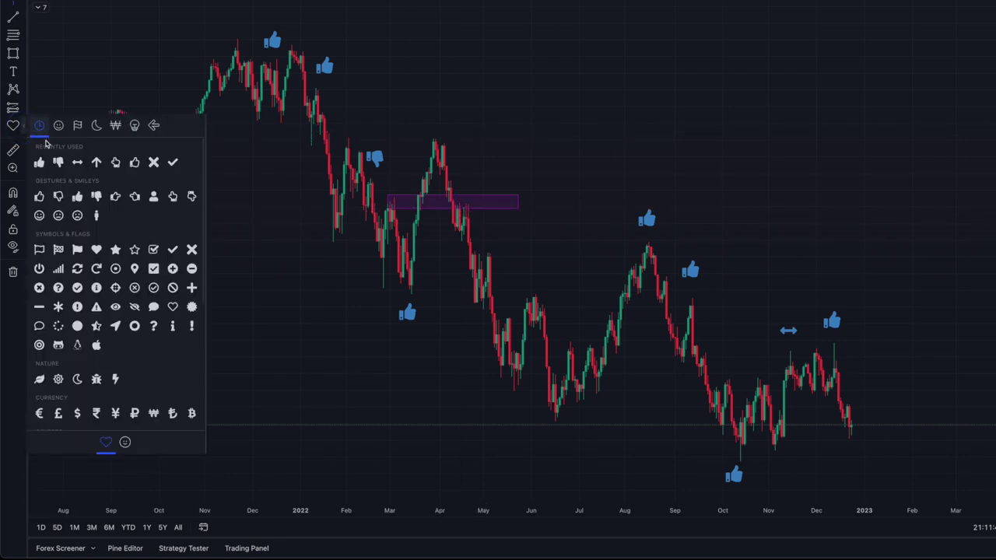
pyautogui.click(38, 165)
pyautogui.click(459, 174)
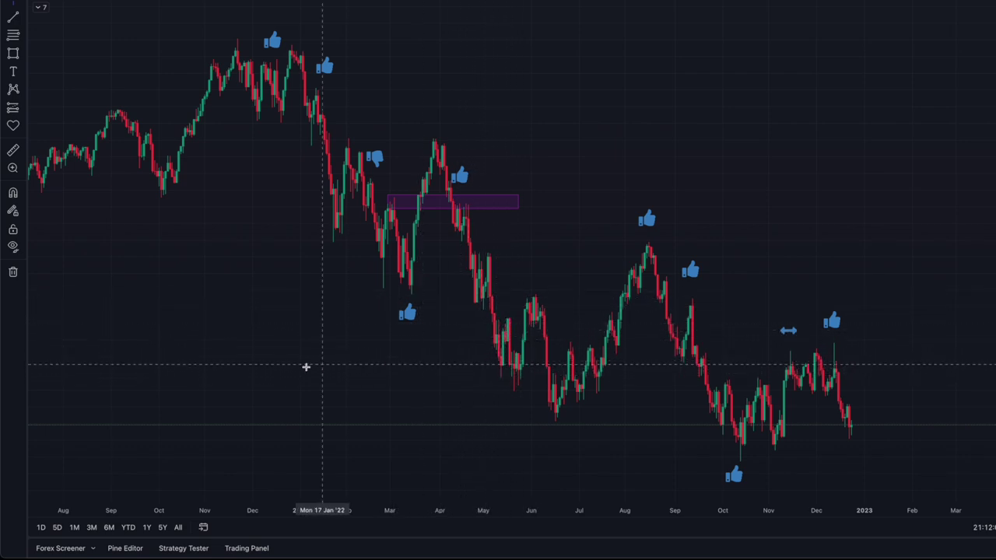
pyautogui.scroll(-3, 453, 379)
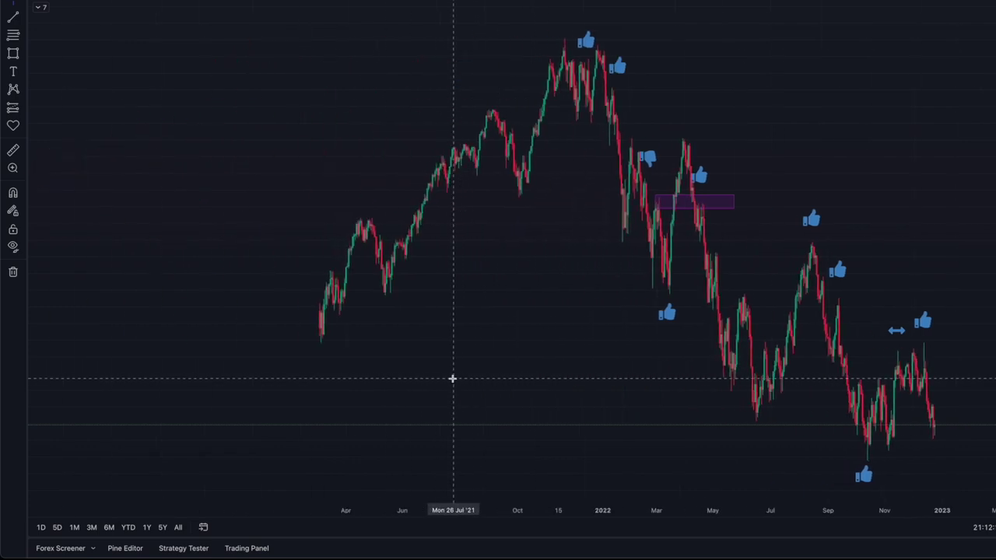
pyautogui.scroll(2, 536, 304)
pyautogui.scroll(4, 535, 304)
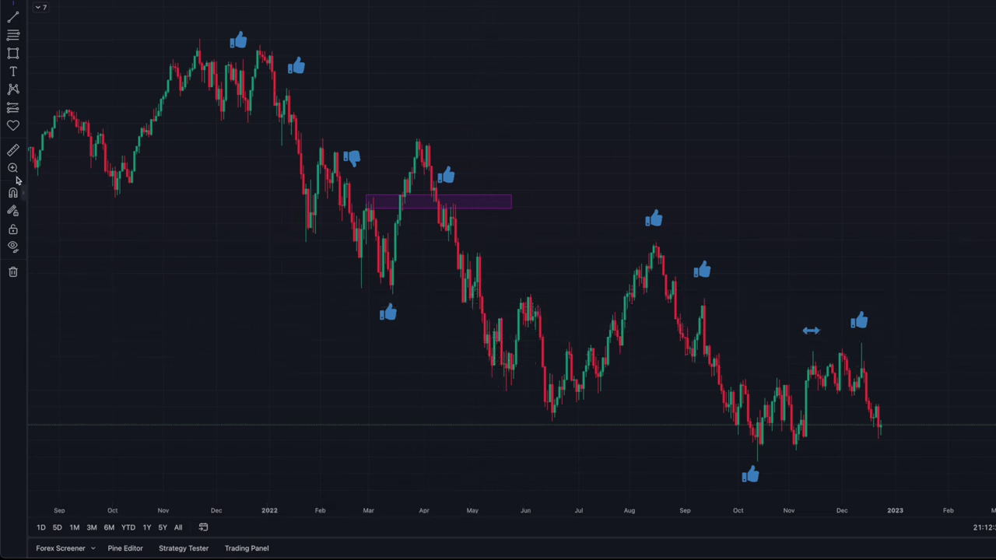
# Place a thumbs-down icon above the mid-May 2022 high and a thumbs-up icon below the mid-June 2022 low
pyautogui.click(13, 126)
pyautogui.click(57, 164)
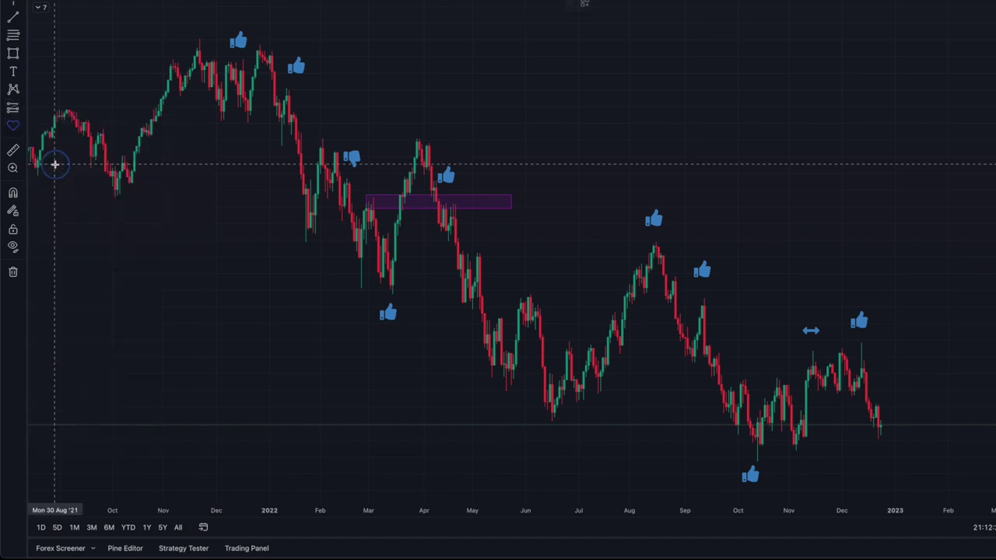
pyautogui.click(503, 296)
pyautogui.click(465, 392)
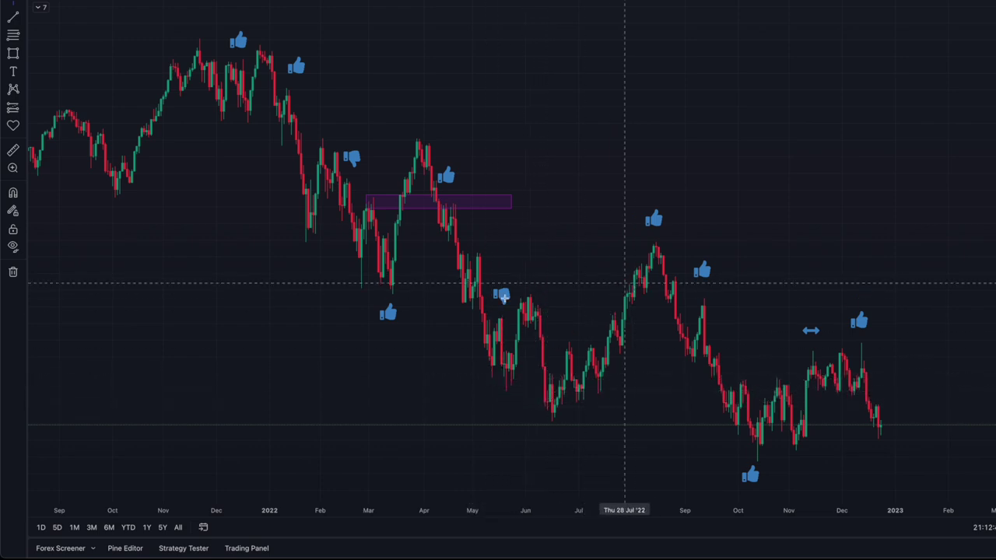
pyautogui.click(13, 125)
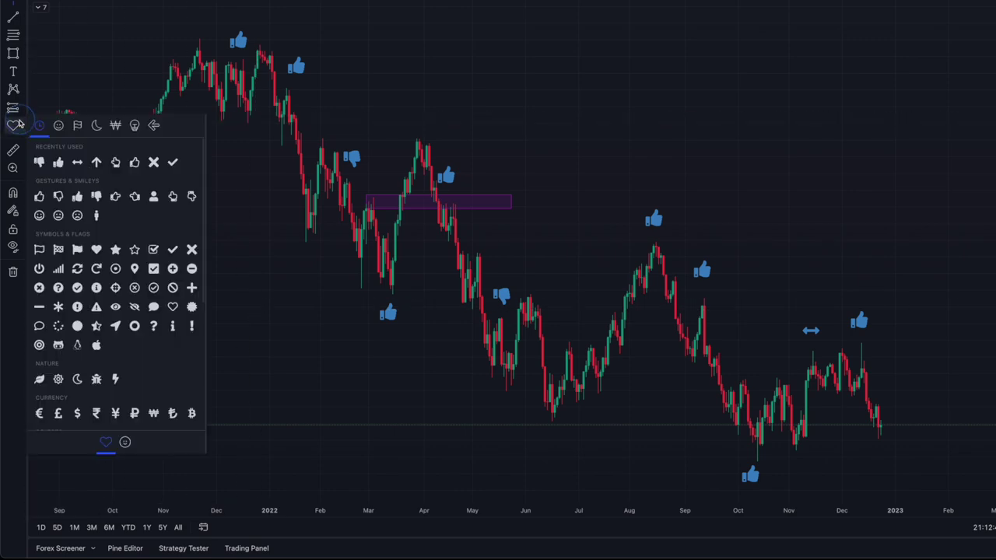
pyautogui.click(60, 166)
pyautogui.click(541, 422)
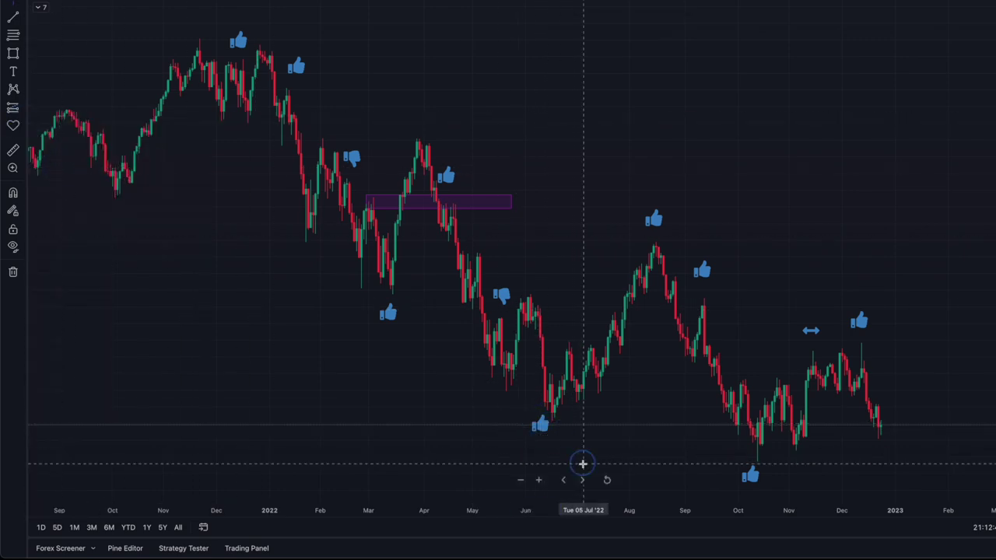
# Place a thumbs-up icon below the mid-July 2022 low and delete the thumbs-up icon above the mid-December 2021 high
pyautogui.moveTo(576, 459); pyautogui.dragTo(392, 404)
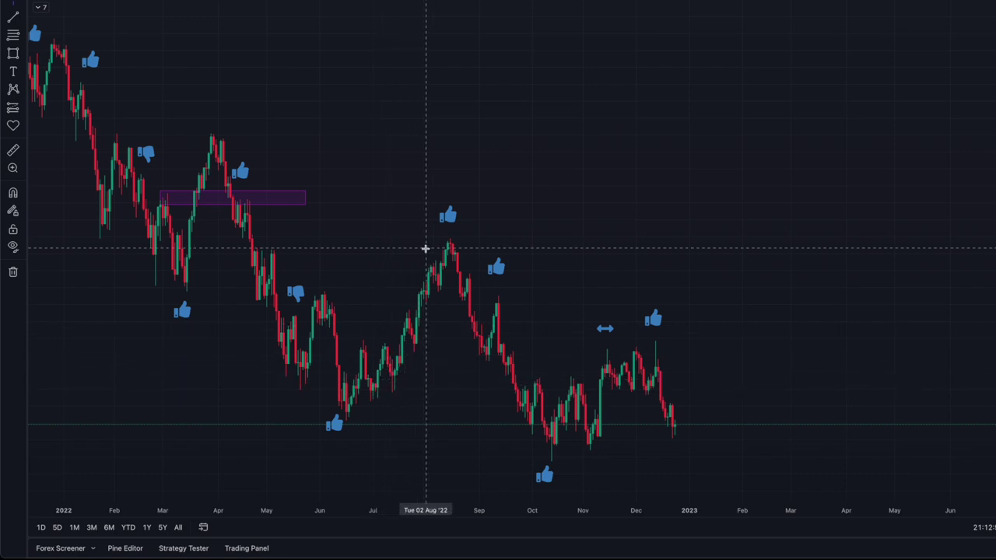
pyautogui.click(14, 129)
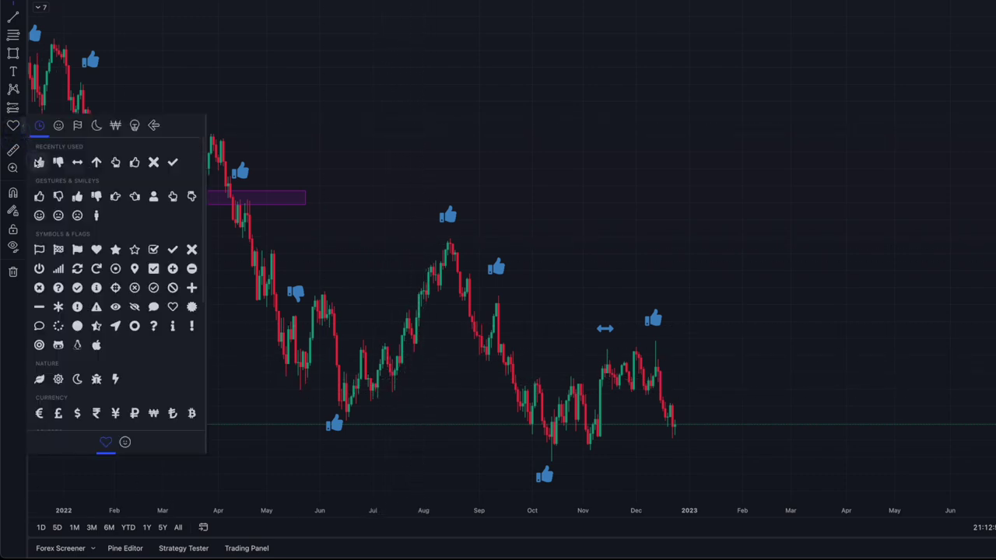
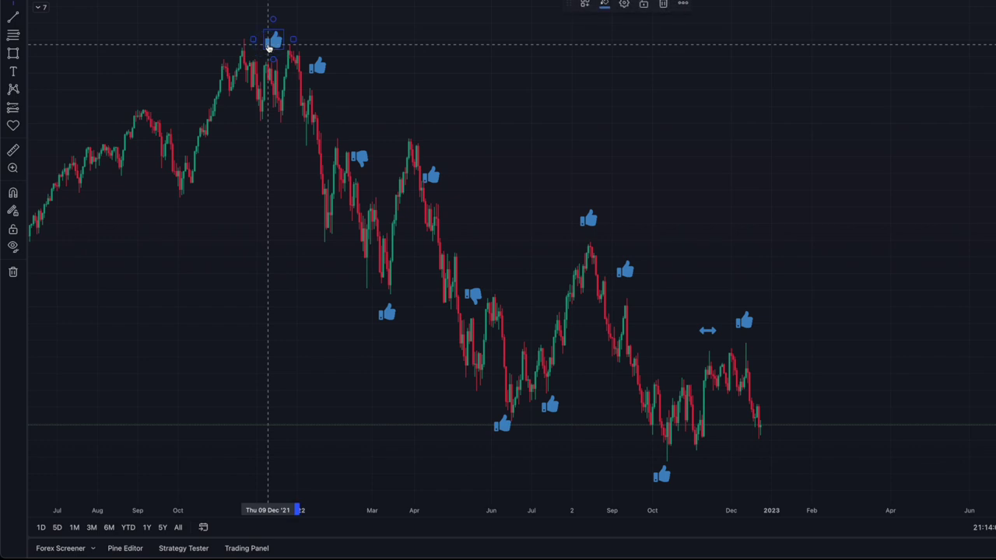
pyautogui.press('Delete')
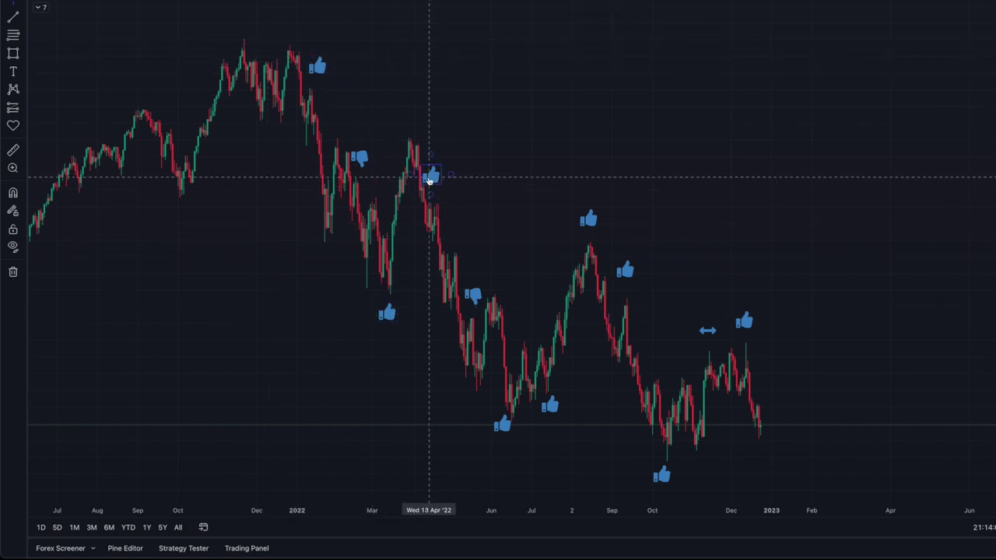
# Review the marked 2022 turning points, comparing the thumbs-up, thumbs-down and arrow icons with the price moves that follow them
pyautogui.click(548, 405)
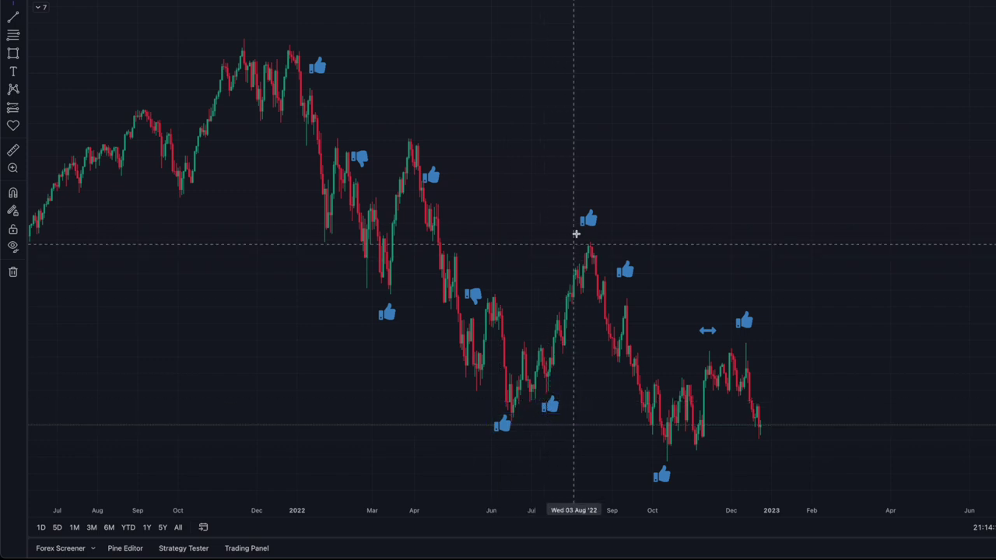
pyautogui.click(658, 480)
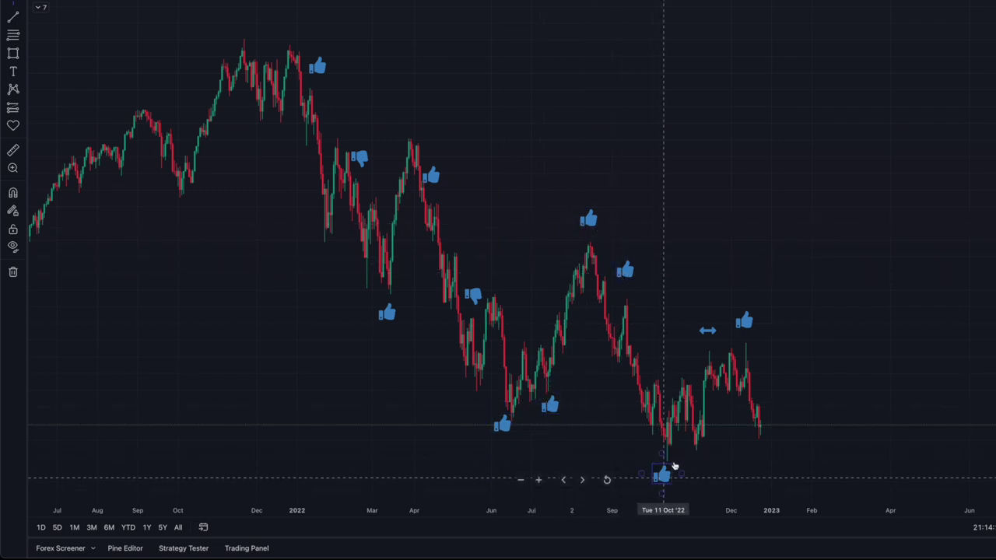
pyautogui.click(745, 327)
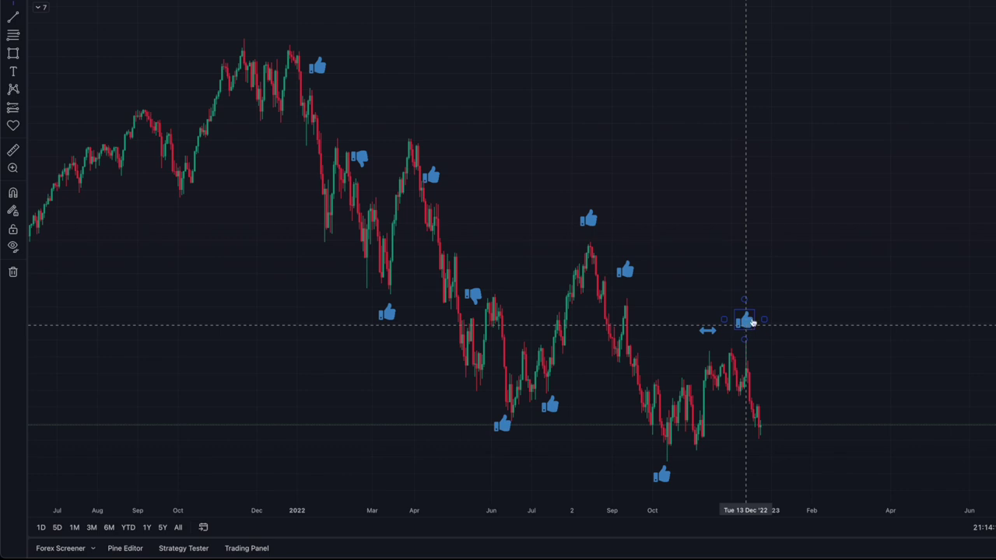
pyautogui.click(758, 308)
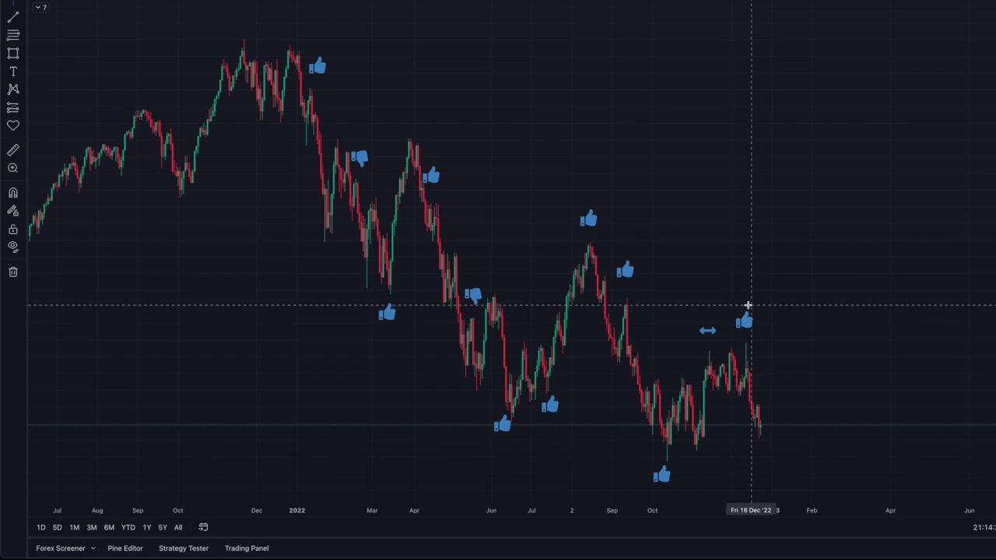
pyautogui.click(709, 332)
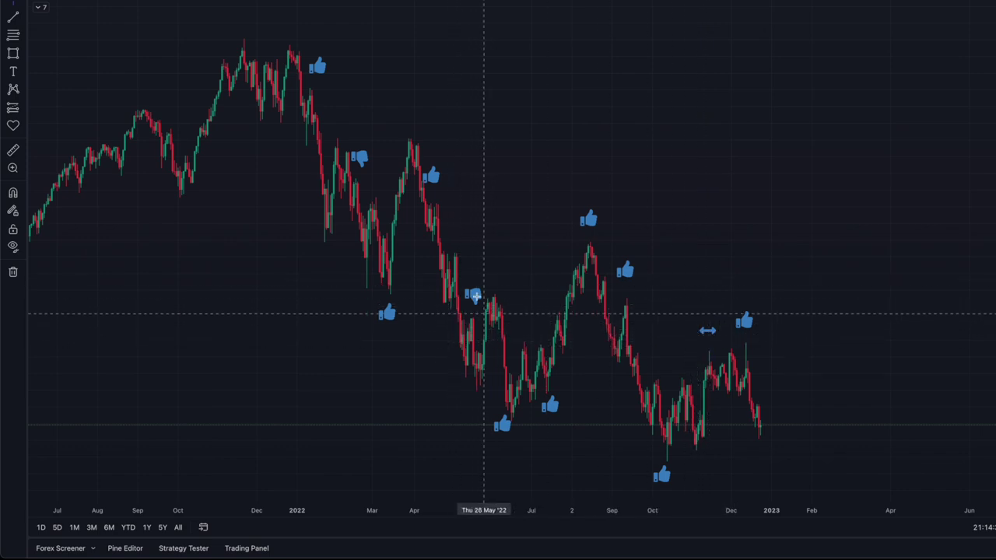
pyautogui.click(465, 310)
pyautogui.click(478, 345)
pyautogui.click(550, 403)
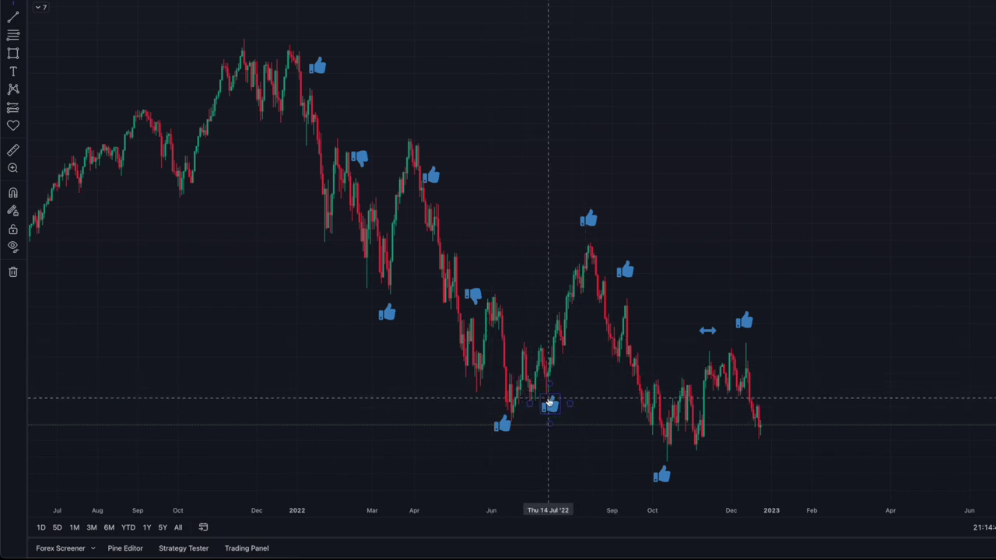
pyautogui.click(425, 184)
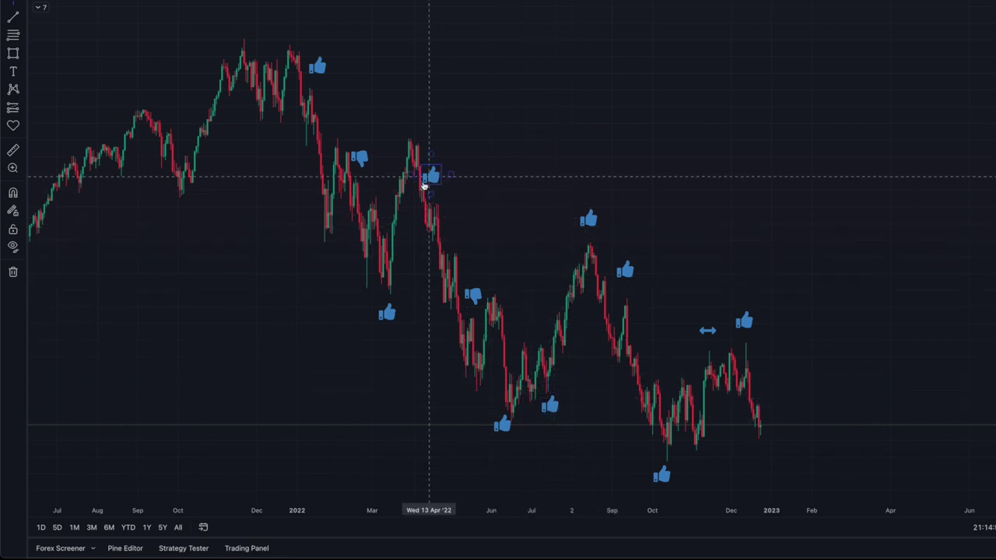
pyautogui.click(424, 187)
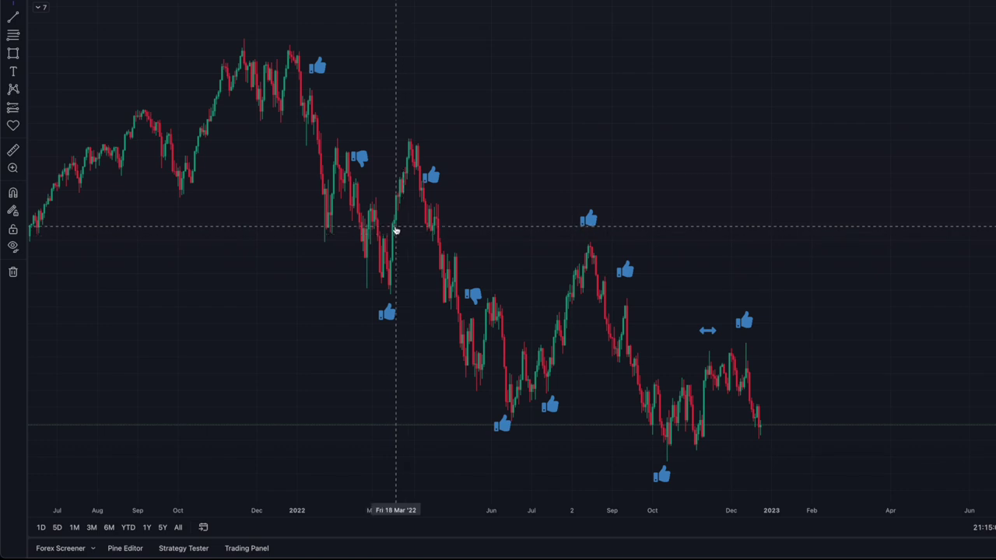
pyautogui.click(546, 244)
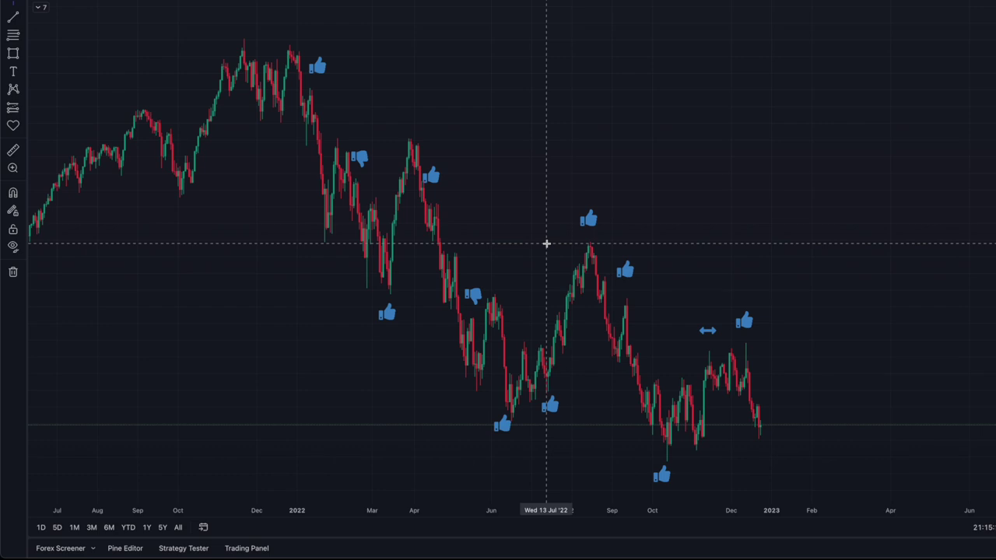
# Place a thumbs-up icon above the mid-October 2020 high
pyautogui.hscroll(-10, 546, 243)
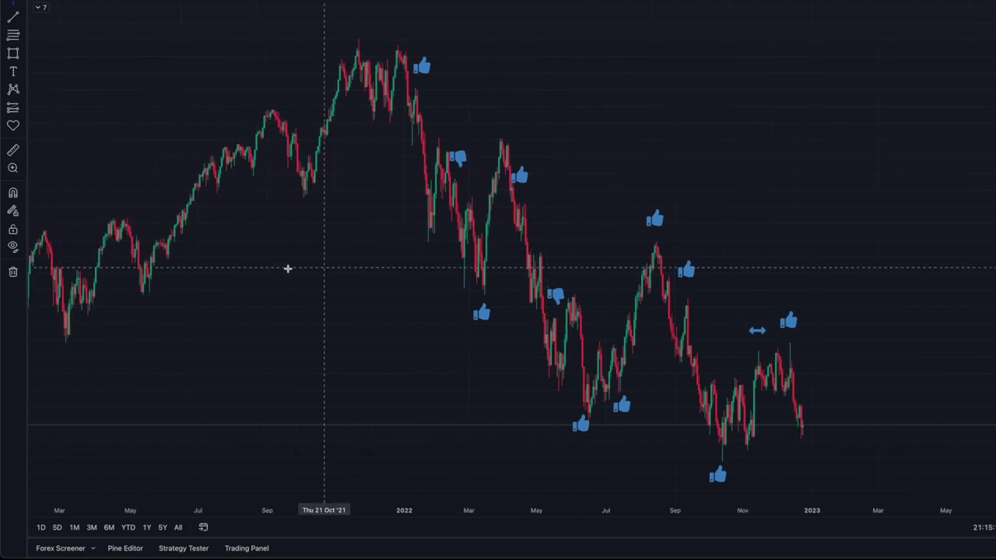
pyautogui.moveTo(287, 269); pyautogui.dragTo(581, 293)
pyautogui.moveTo(370, 301); pyautogui.dragTo(578, 307)
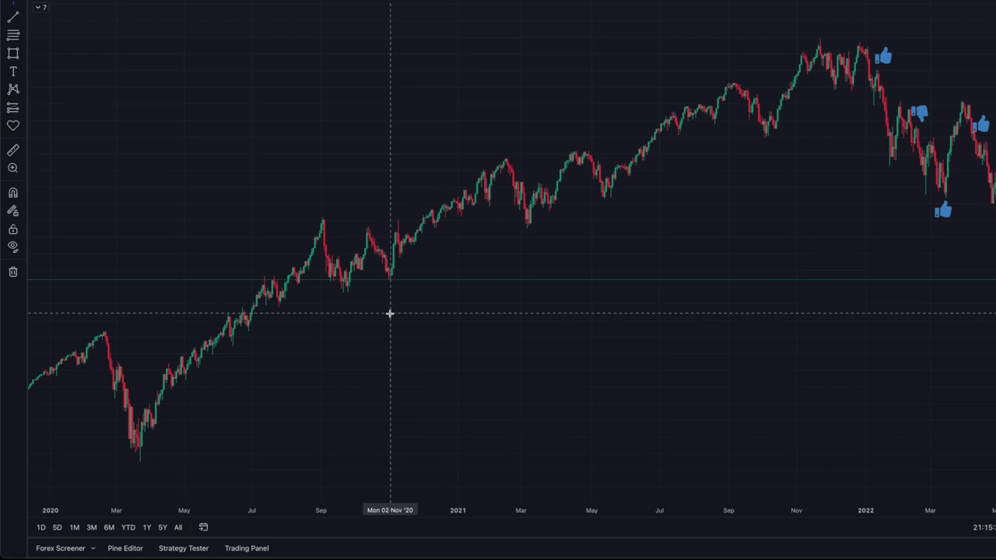
pyautogui.moveTo(389, 314); pyautogui.dragTo(594, 327)
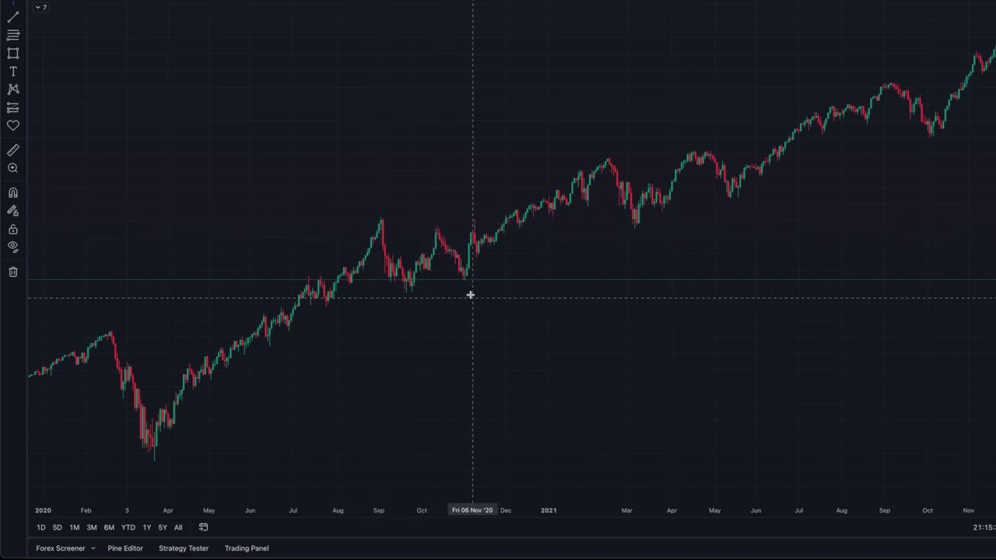
pyautogui.click(12, 124)
pyautogui.click(41, 164)
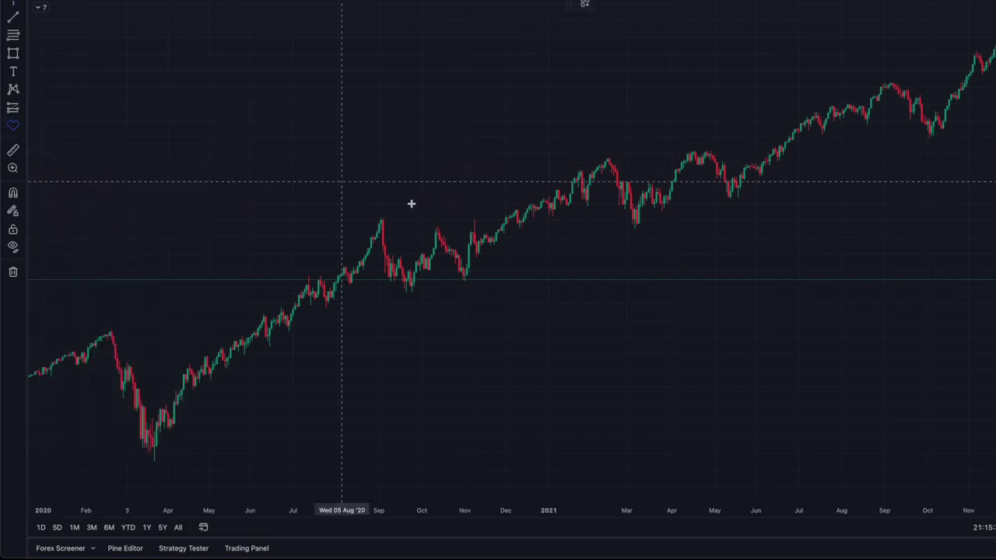
pyautogui.click(438, 193)
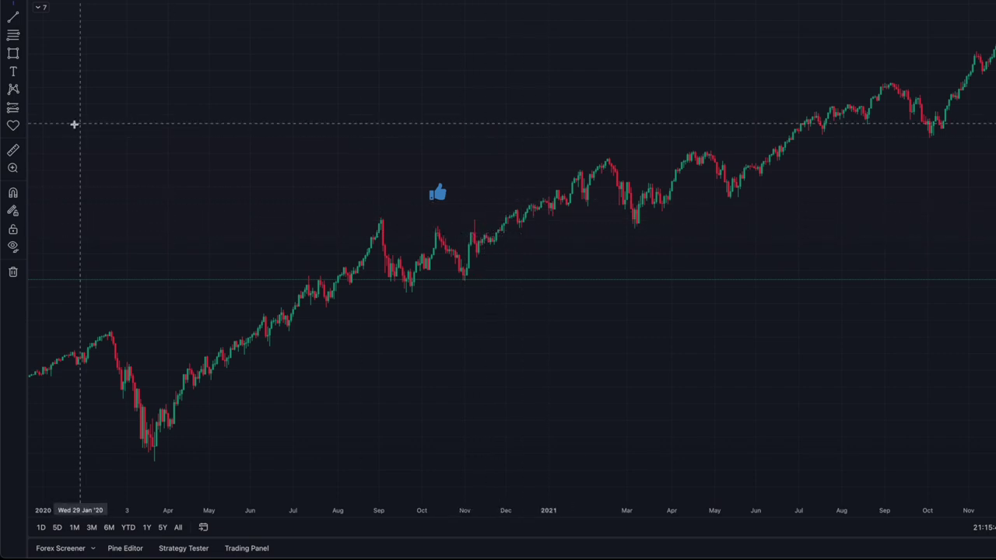
# Place a thumbs-down icon above the early-November 2020 high
pyautogui.click(13, 125)
pyautogui.click(61, 164)
pyautogui.click(488, 202)
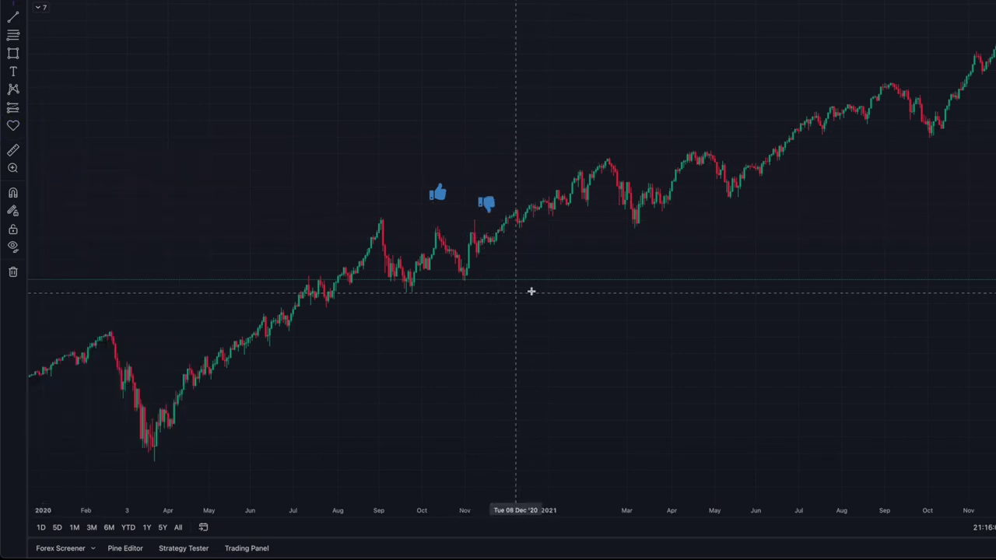
# Place a thumbs-up icon just below the mid-October 2021 low
pyautogui.moveTo(636, 287); pyautogui.dragTo(363, 284)
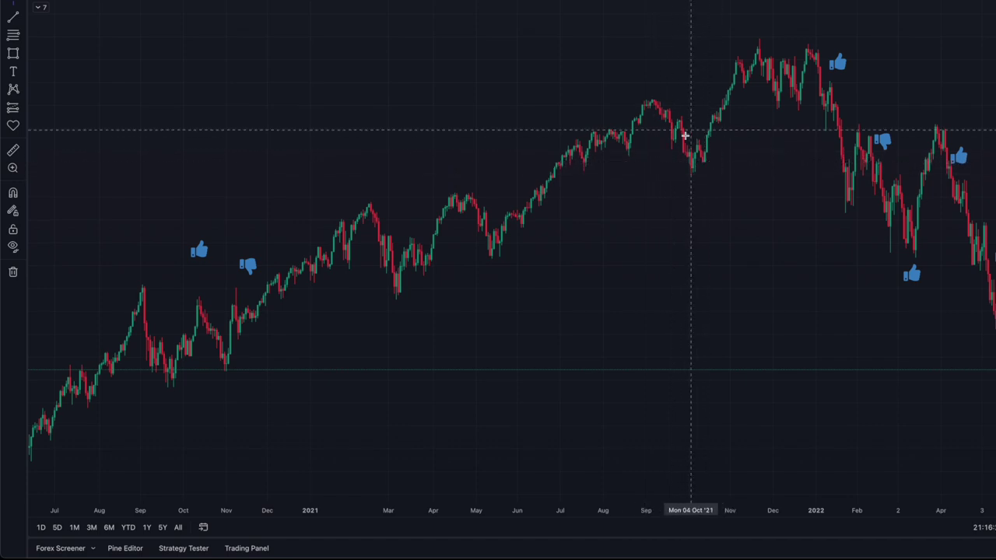
pyautogui.click(13, 125)
pyautogui.click(56, 161)
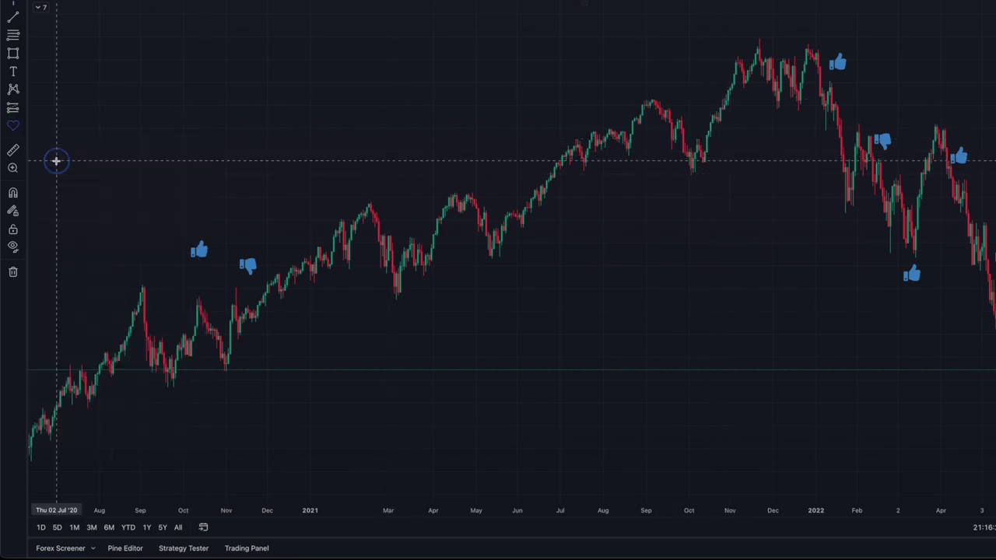
pyautogui.click(711, 178)
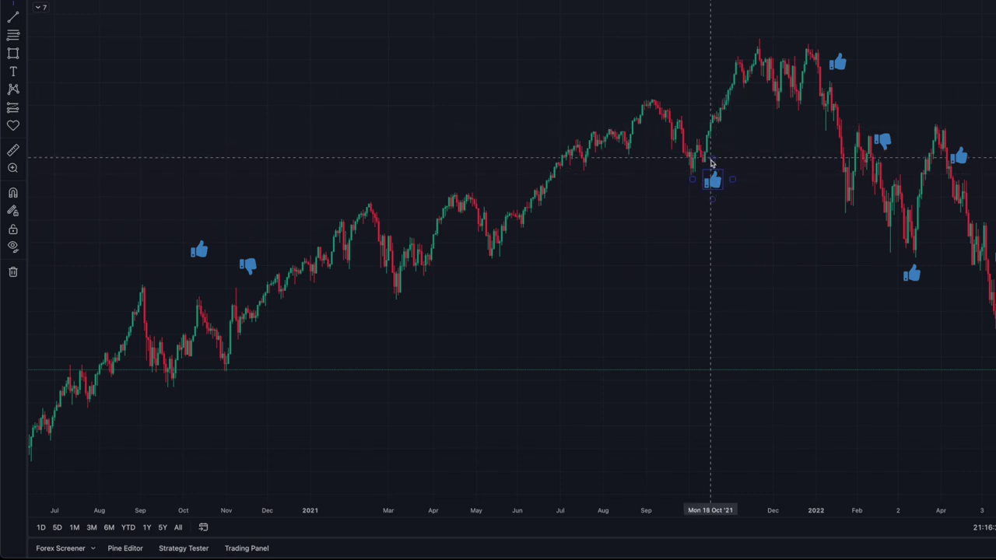
pyautogui.click(565, 176)
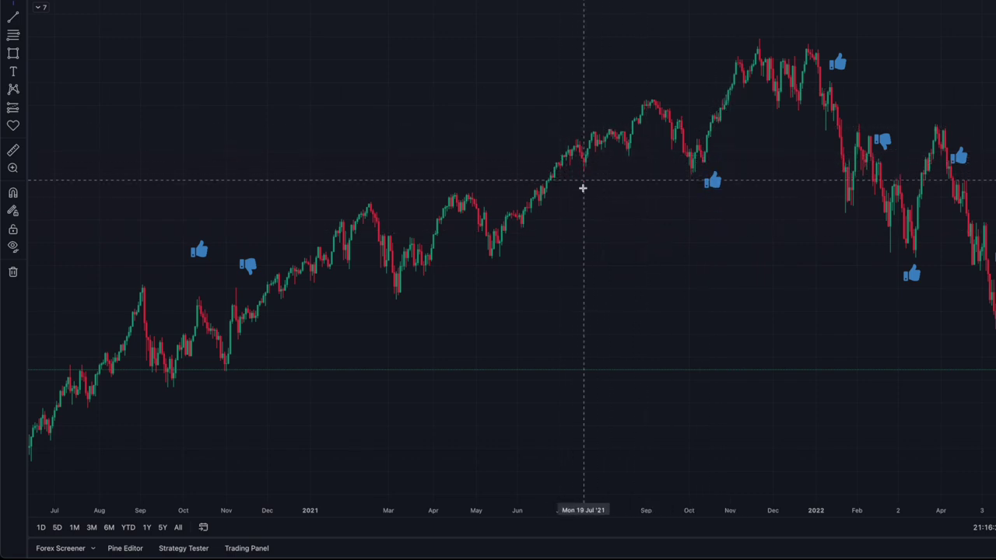